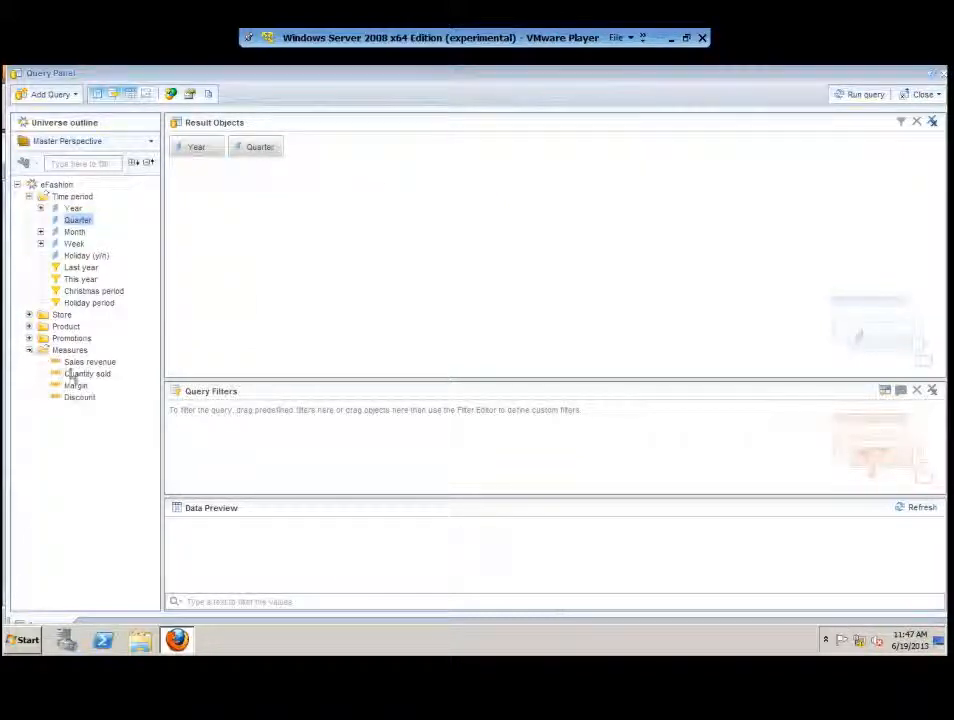
Add the Sales revenue and Quantity sold measures to the result objects and run the query
{"action": "left_click_drag", "start_coordinate": [84, 364], "coordinate": [330, 155]}
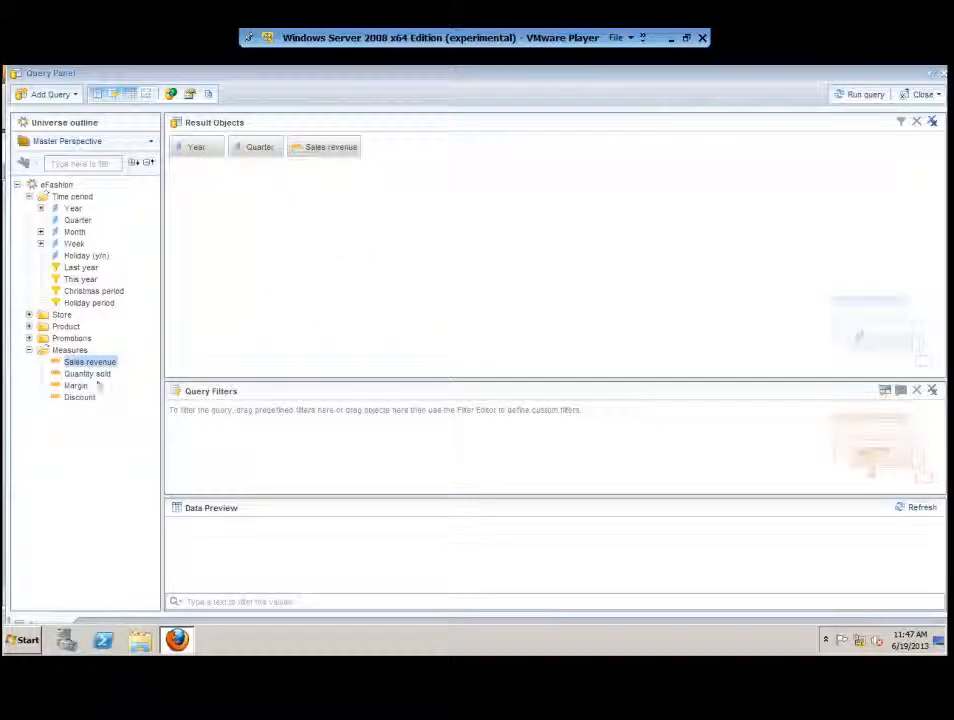
{"action": "left_click_drag", "start_coordinate": [452, 249], "coordinate": [450, 250]}
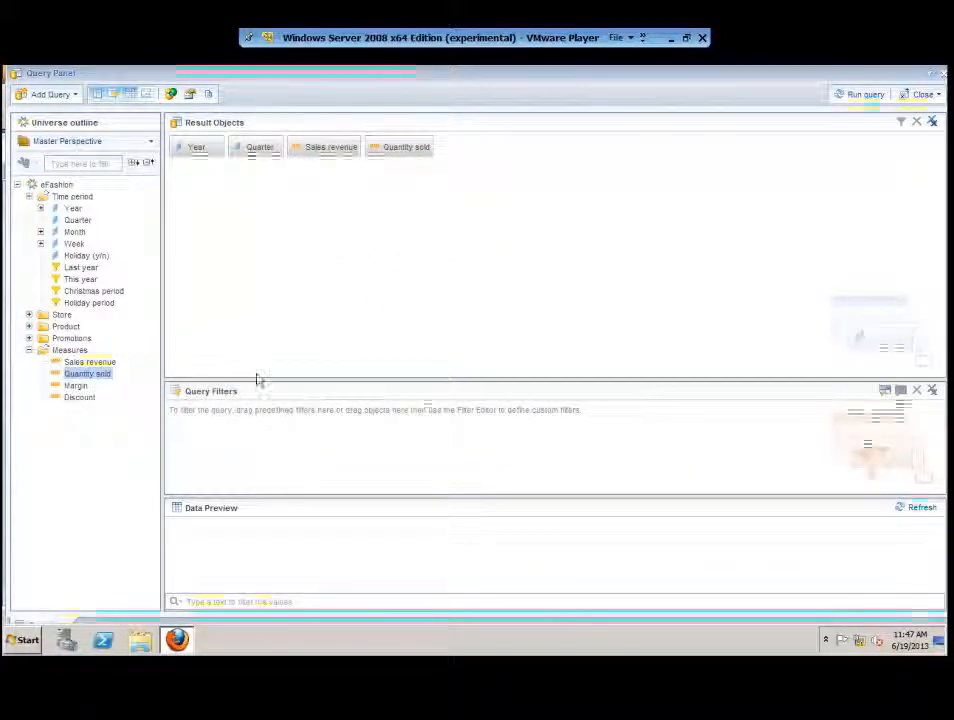
{"action": "left_click_drag", "start_coordinate": [260, 380], "coordinate": [266, 356]}
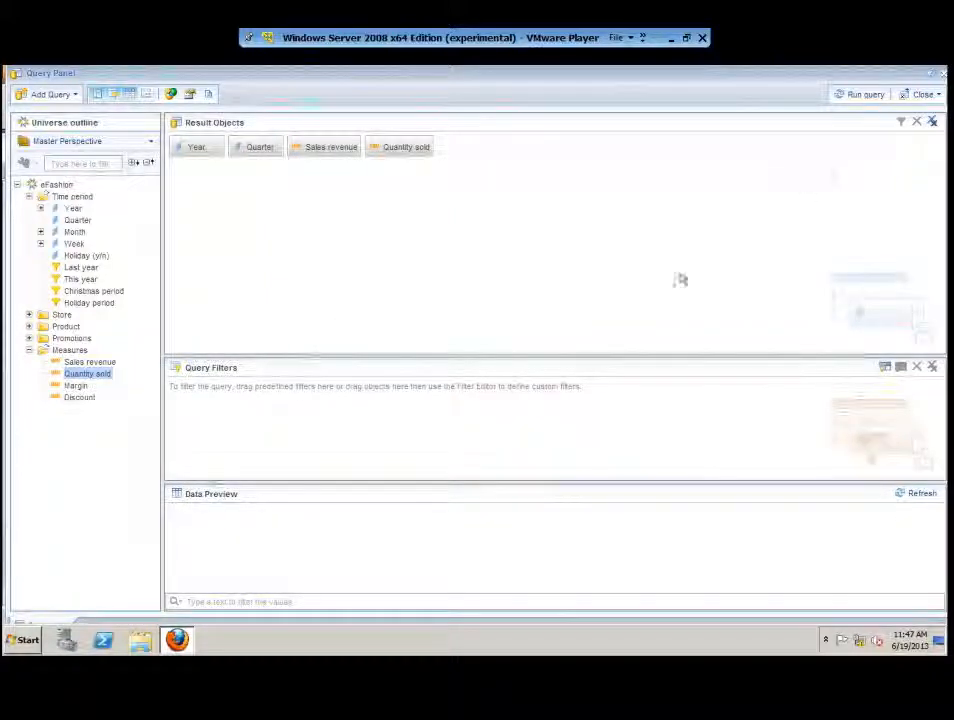
{"action": "left_click", "coordinate": [855, 96]}
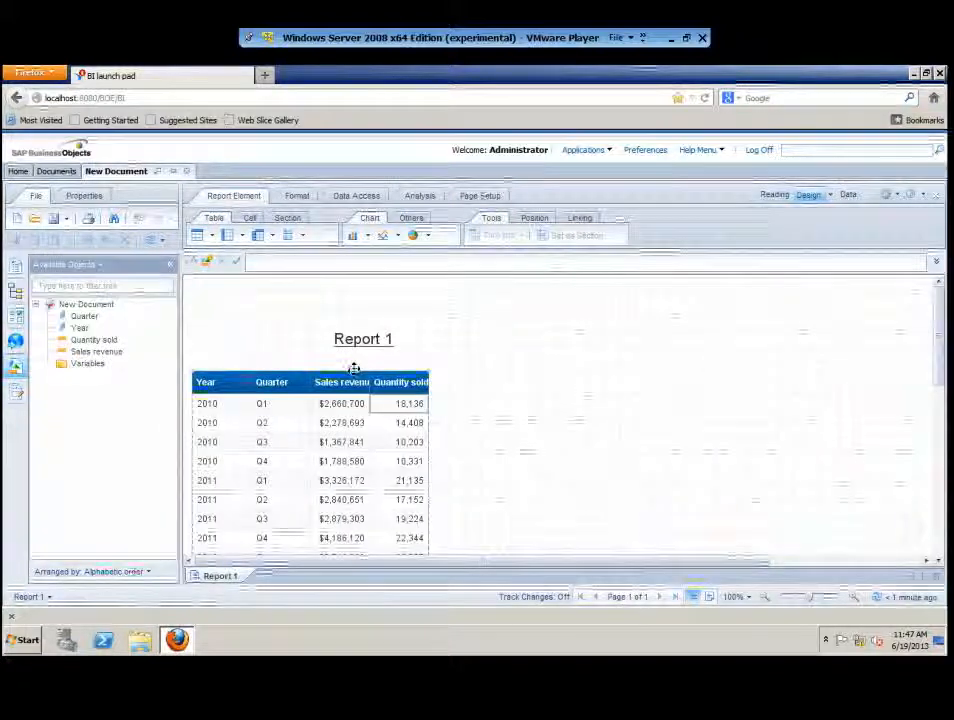
Shift the report table sideways so it sits beneath the Report 1 title
{"action": "left_click_drag", "start_coordinate": [354, 369], "coordinate": [435, 363]}
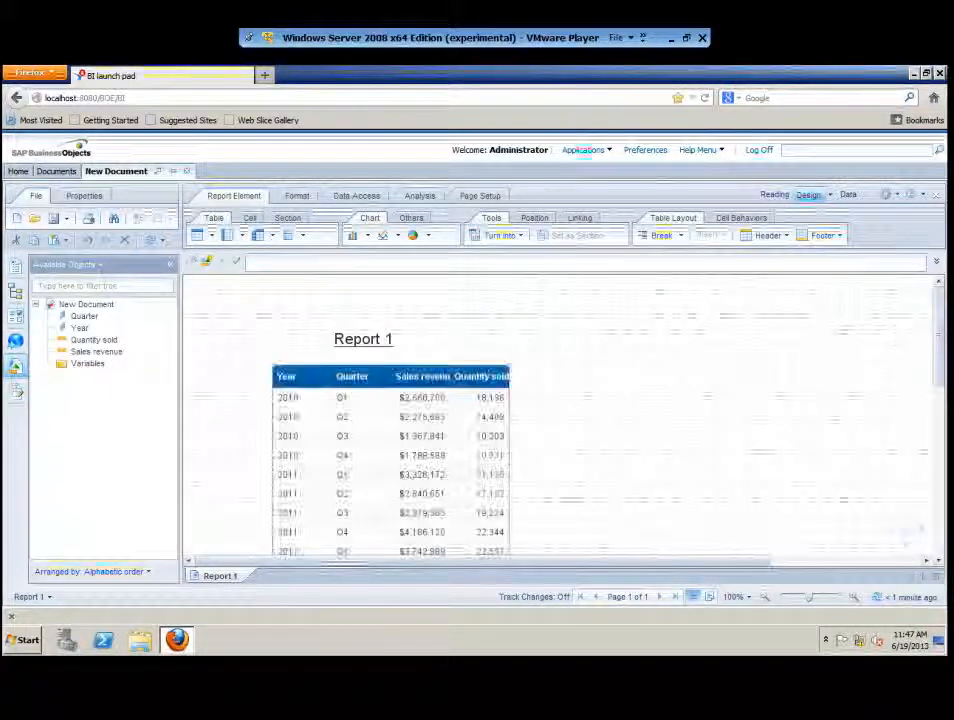
{"action": "scroll", "coordinate": [940, 348], "scroll_direction": "down", "scroll_amount": 2}
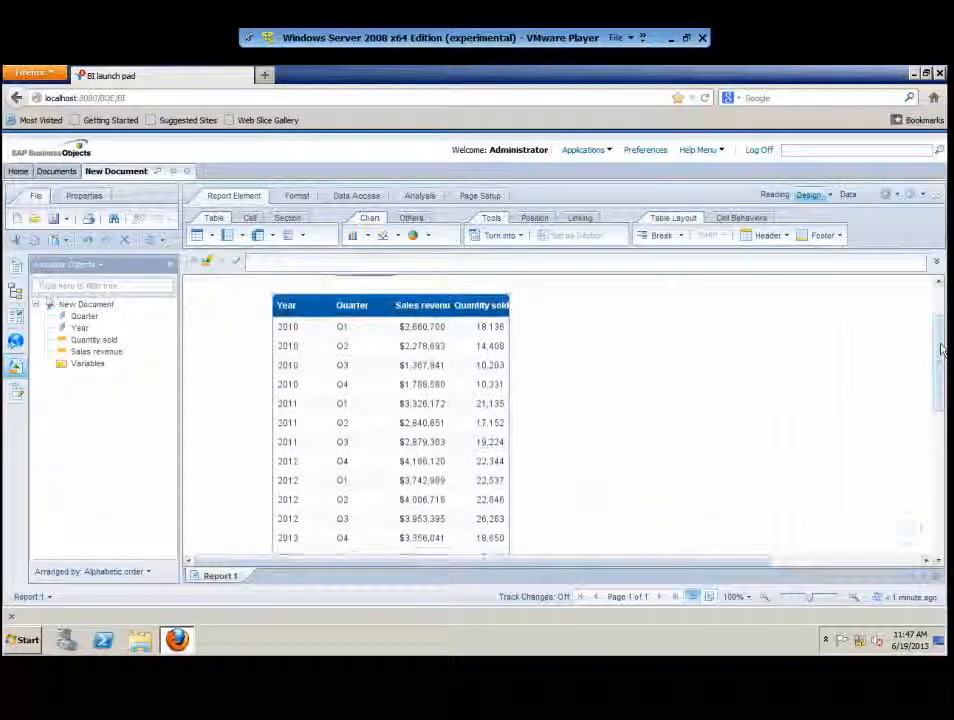
{"action": "scroll", "coordinate": [940, 348], "scroll_direction": "up", "scroll_amount": 2}
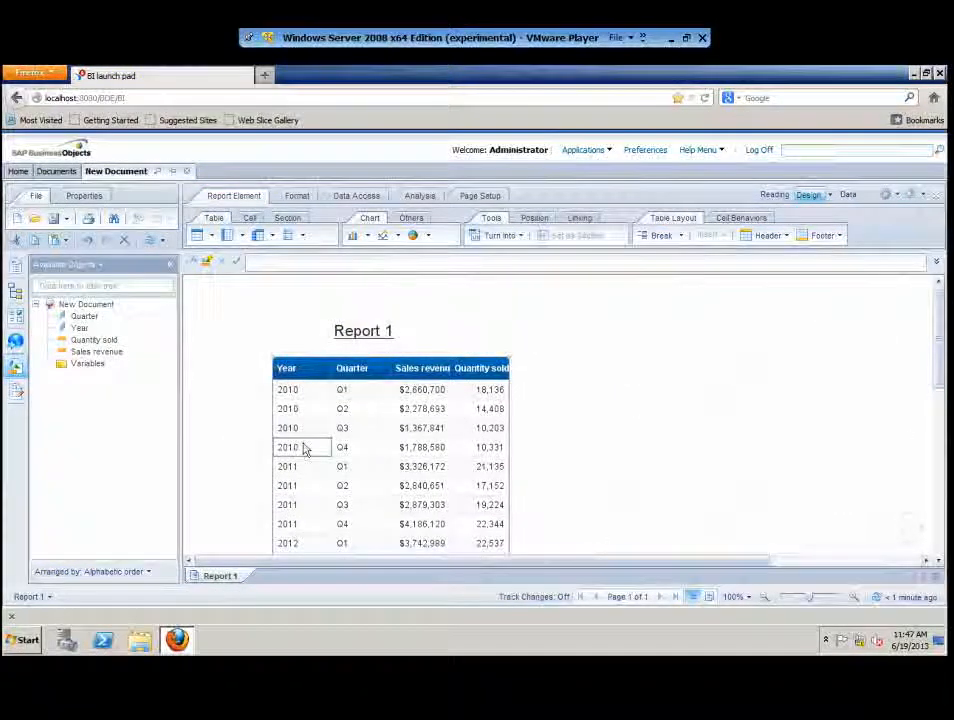
Add a break on the table's Year column
{"action": "left_click", "coordinate": [411, 197]}
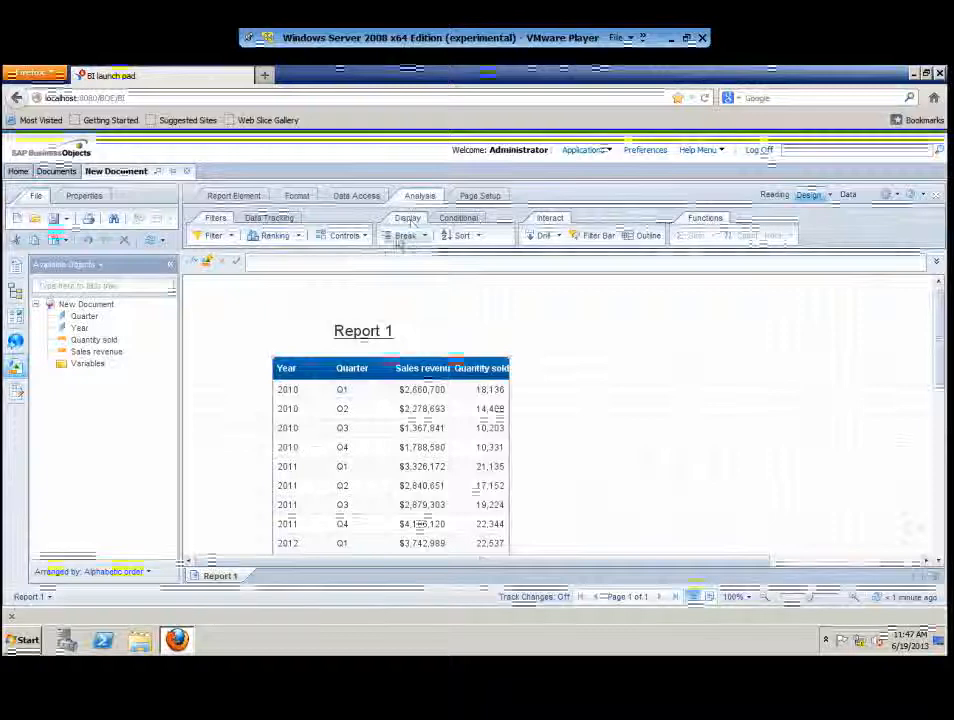
{"action": "left_click", "coordinate": [309, 428]}
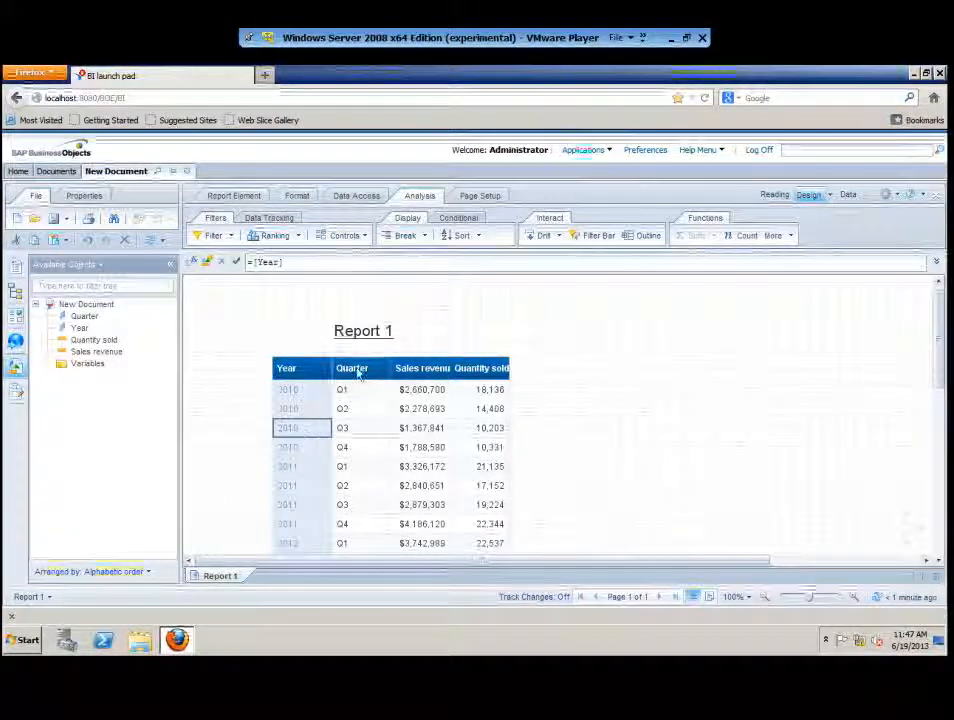
{"action": "left_click", "coordinate": [403, 235]}
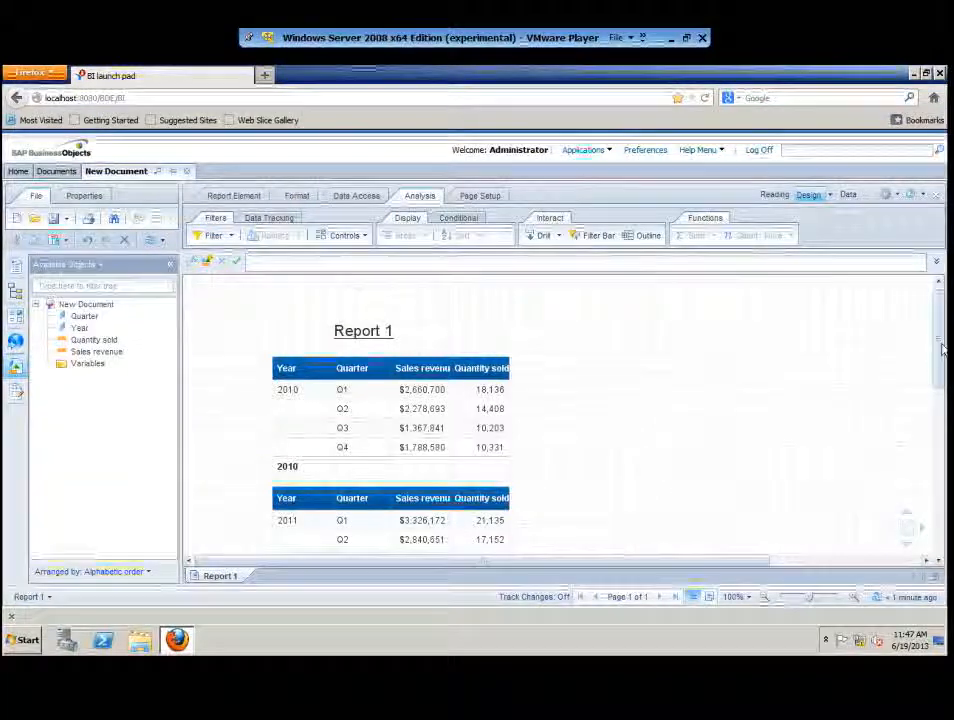
Examine the quarterly rows of each year section in the report, from 2010 through 2013
{"action": "scroll", "coordinate": [941, 348], "scroll_direction": "down", "scroll_amount": 5}
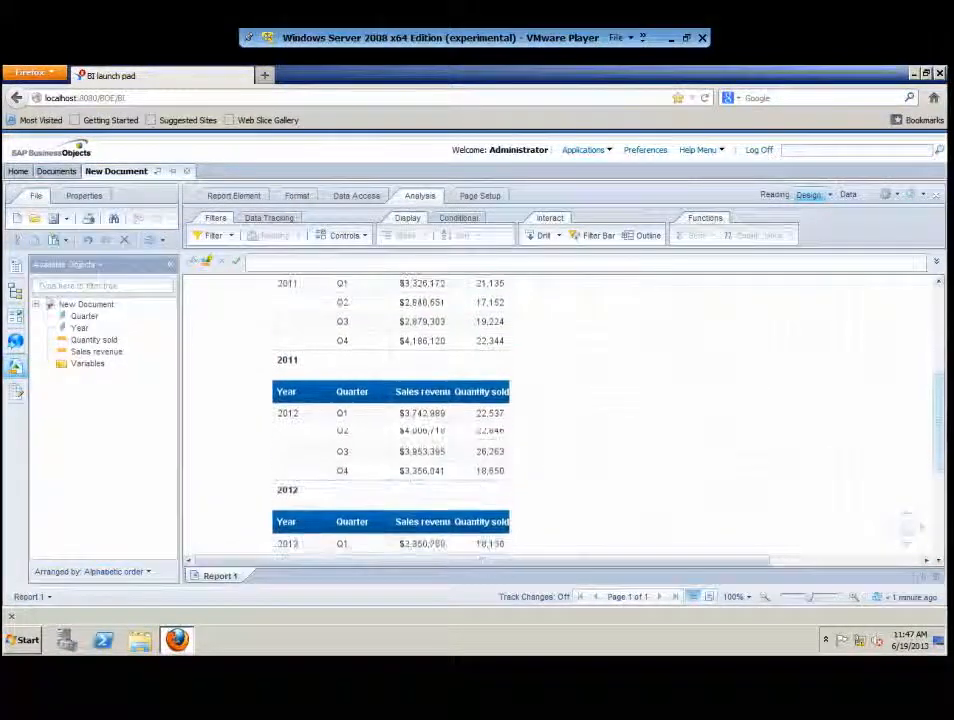
{"action": "scroll", "coordinate": [941, 348], "scroll_direction": "down", "scroll_amount": 3}
{"action": "scroll", "coordinate": [941, 348], "scroll_direction": "up", "scroll_amount": 6}
{"action": "scroll", "coordinate": [941, 348], "scroll_direction": "up", "scroll_amount": 4}
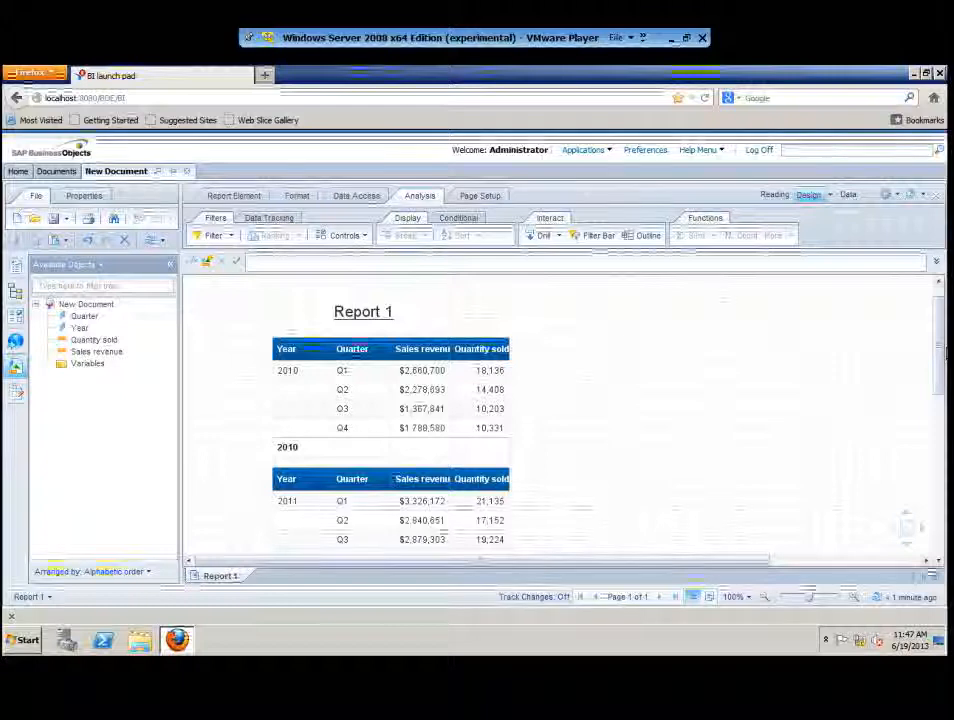
{"action": "scroll", "coordinate": [949, 346], "scroll_direction": "down", "scroll_amount": 10}
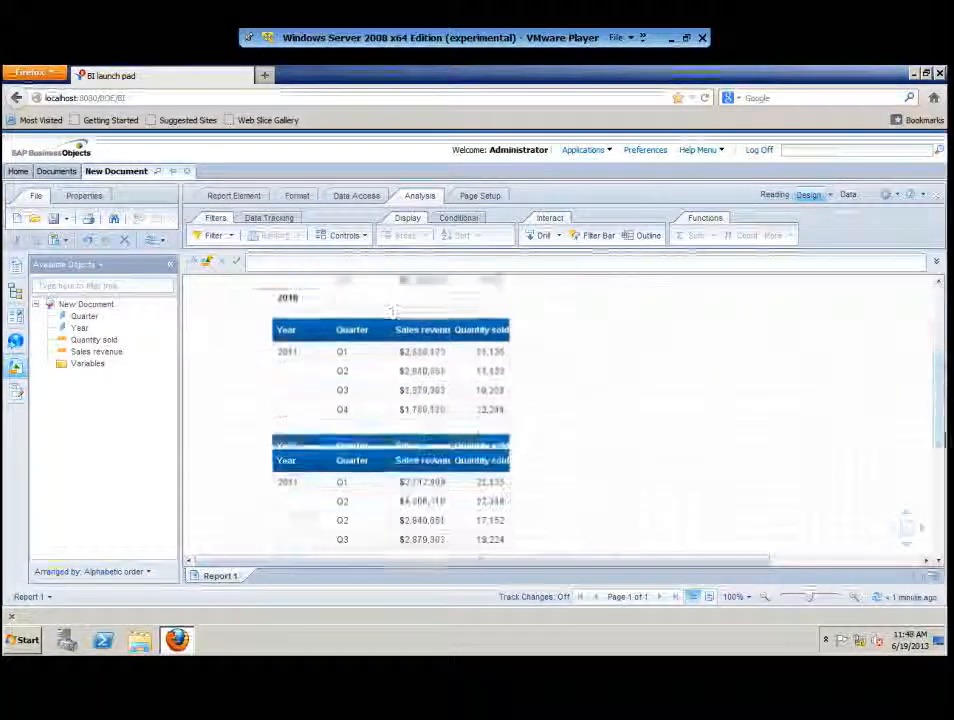
{"action": "left_click", "coordinate": [343, 401]}
{"action": "left_click", "coordinate": [290, 345]}
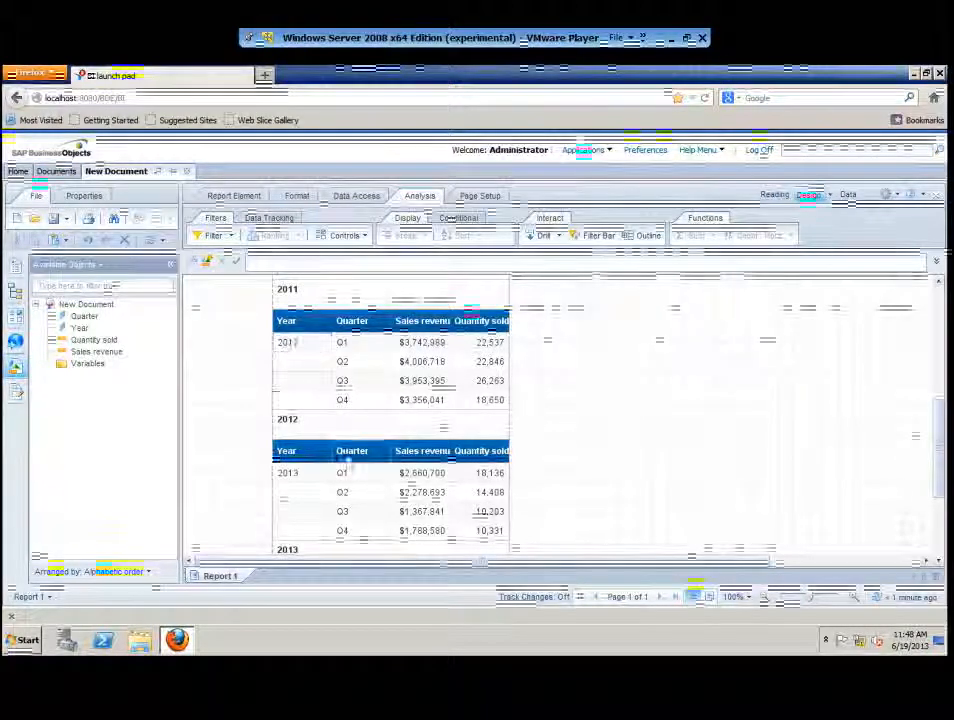
{"action": "left_click", "coordinate": [352, 495]}
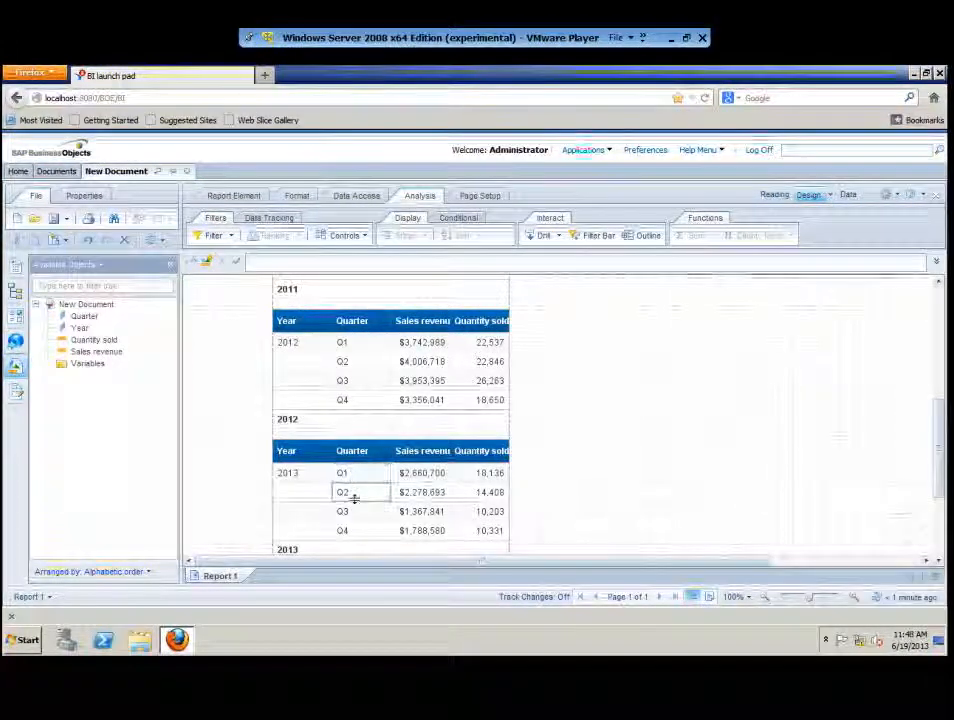
{"action": "left_click", "coordinate": [309, 458]}
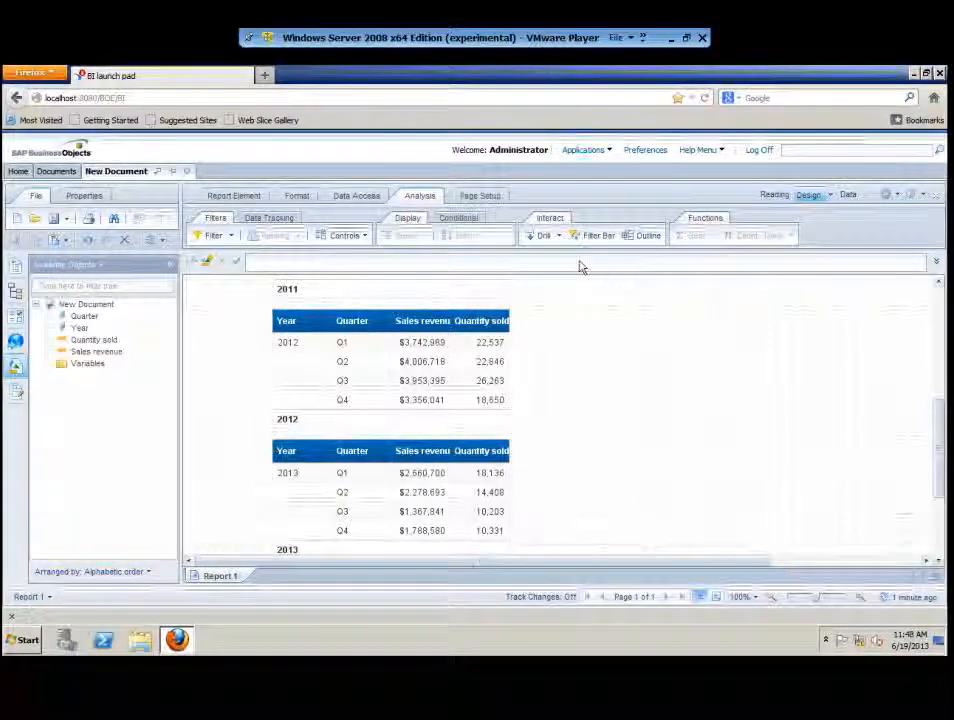
Reopen the query for editing and add a Year filter with the value 2012 from the list of values
{"action": "left_click", "coordinate": [358, 195]}
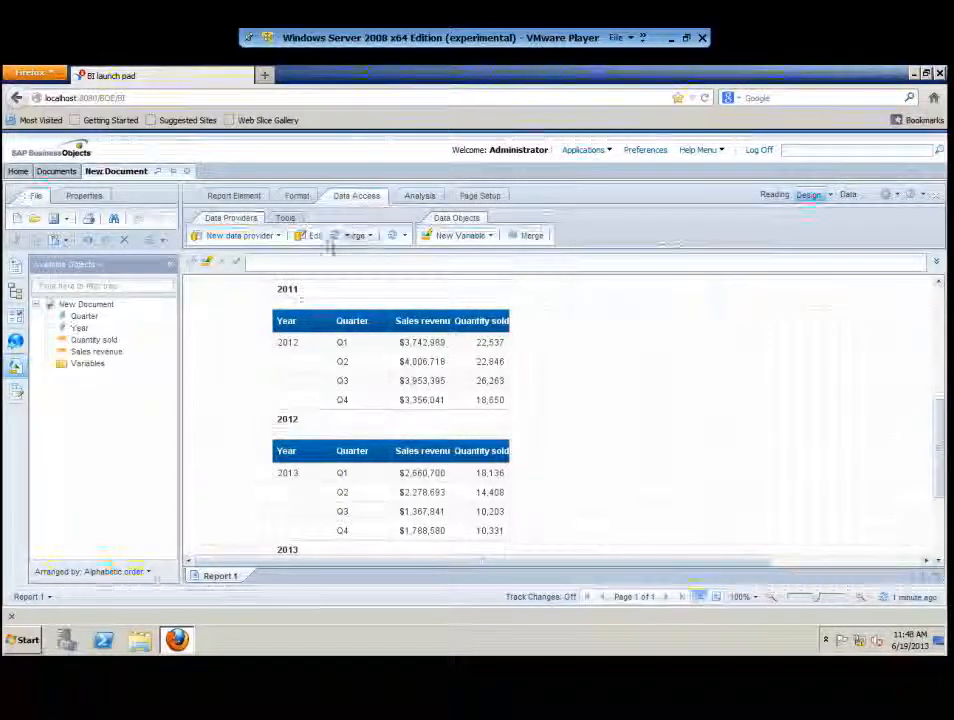
{"action": "left_click", "coordinate": [311, 240]}
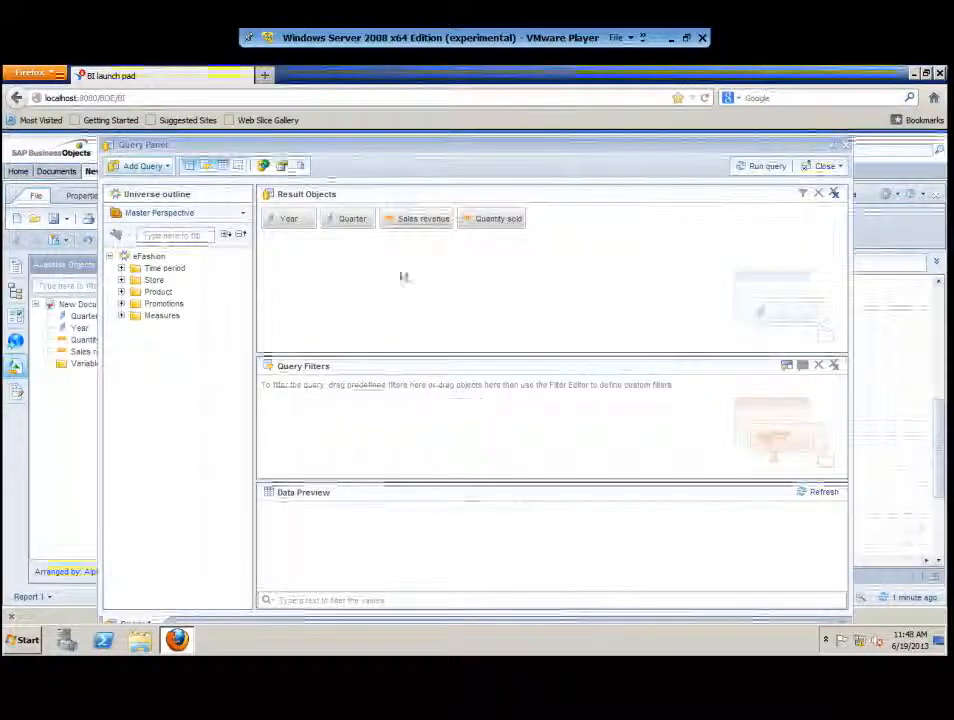
{"action": "left_click_drag", "start_coordinate": [403, 480], "coordinate": [404, 506]}
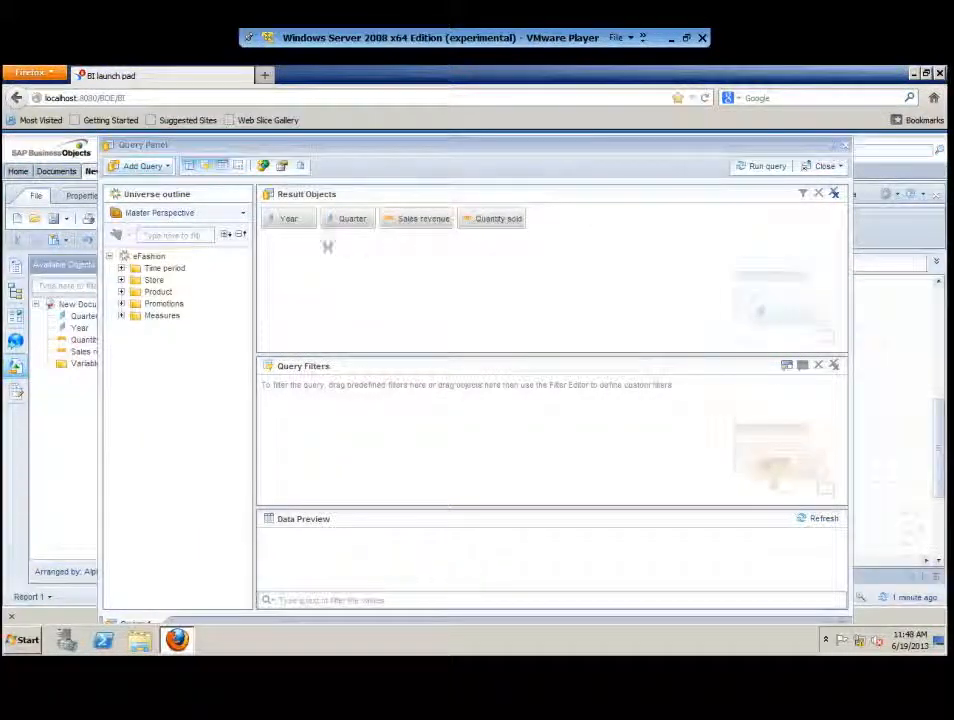
{"action": "left_click_drag", "start_coordinate": [293, 224], "coordinate": [290, 395]}
{"action": "left_click", "coordinate": [507, 392]}
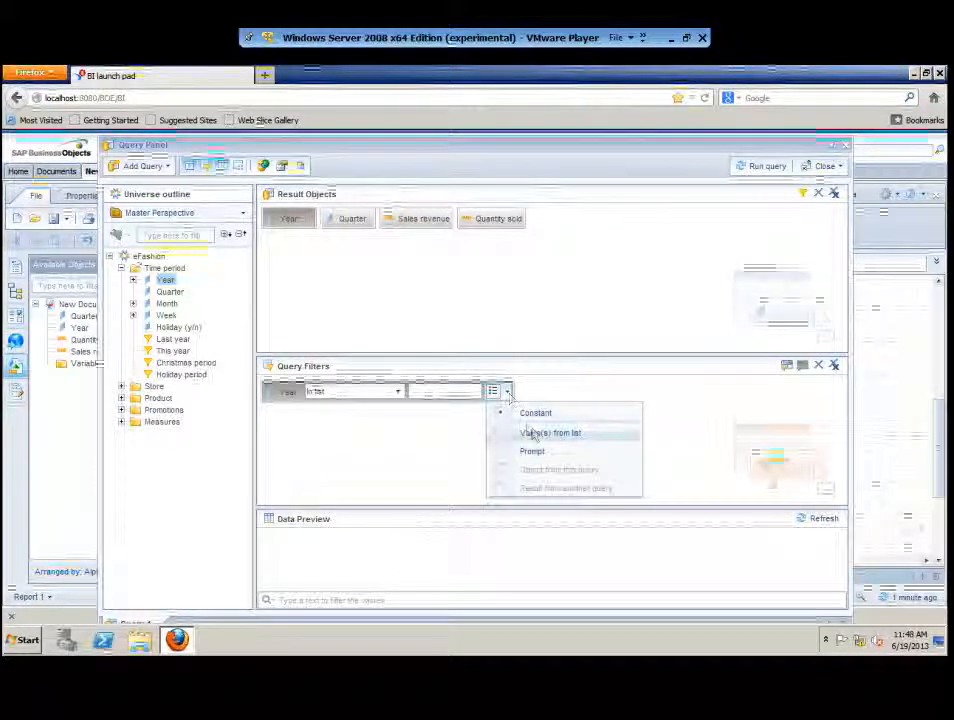
{"action": "left_click", "coordinate": [535, 434]}
{"action": "double_click", "coordinate": [302, 324]}
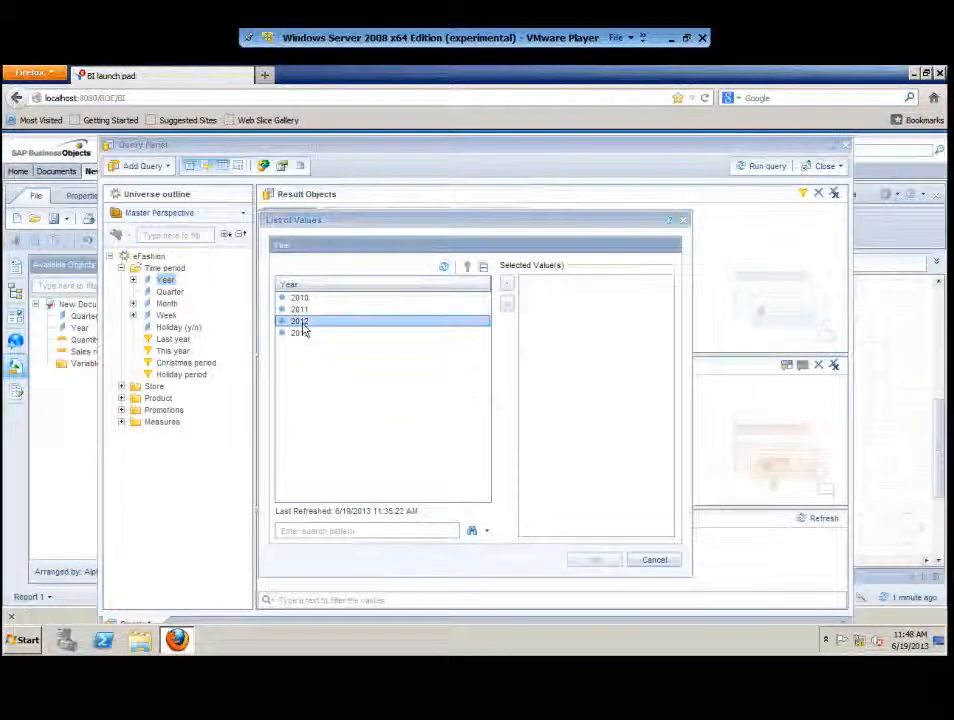
{"action": "left_click", "coordinate": [607, 560]}
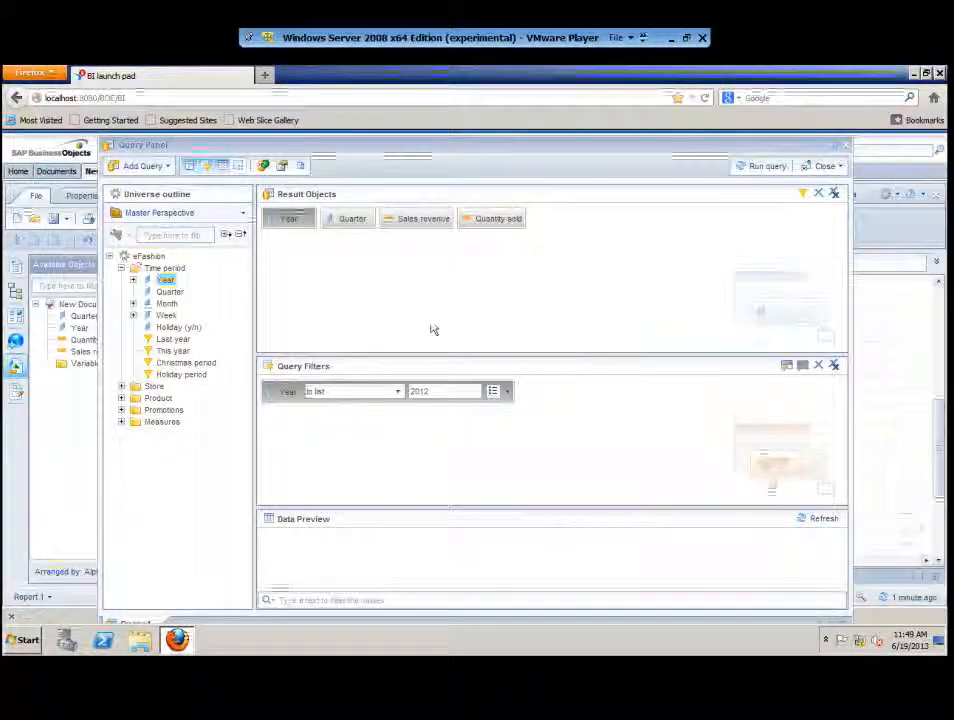
Add a Quarter query filter with the value Q4 chosen from the list of values
{"action": "left_click_drag", "start_coordinate": [352, 218], "coordinate": [280, 428]}
{"action": "left_click", "coordinate": [540, 421]}
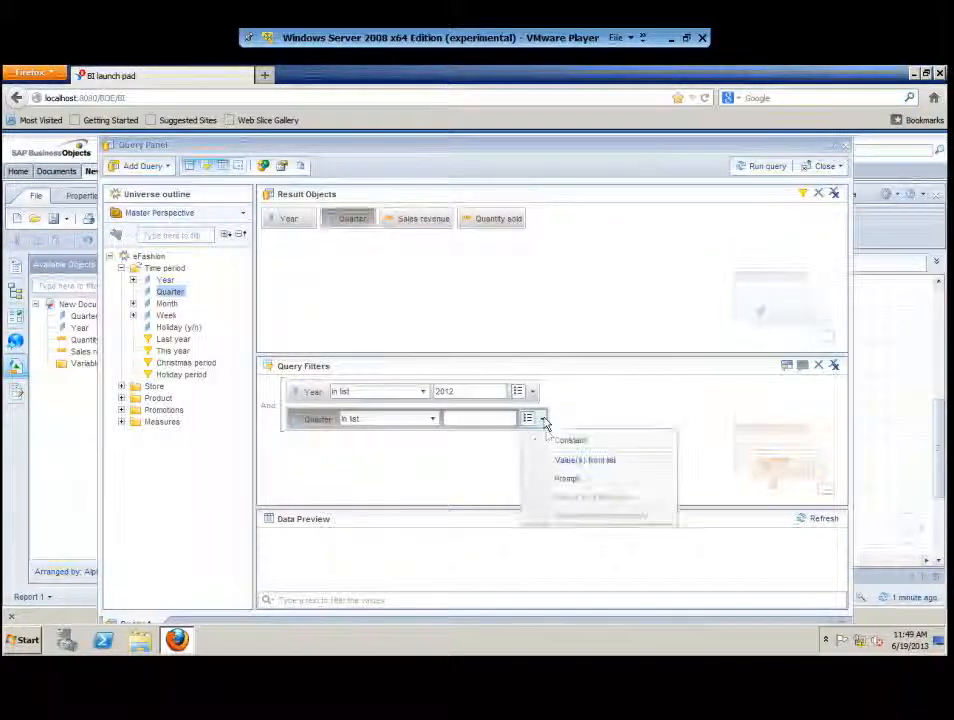
{"action": "left_click", "coordinate": [570, 462]}
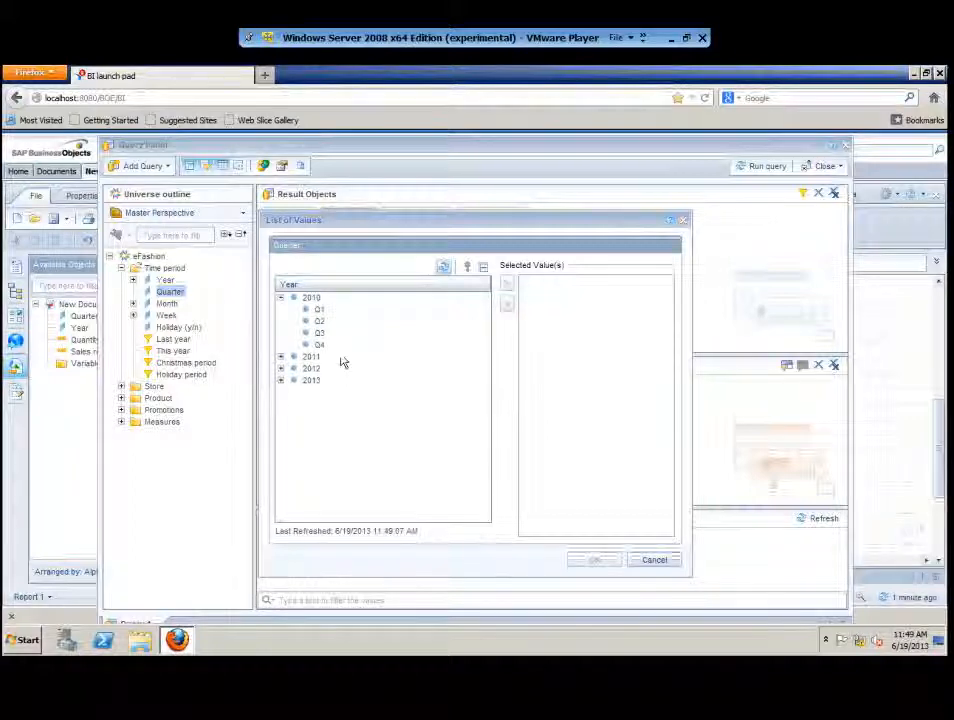
{"action": "left_click", "coordinate": [317, 345]}
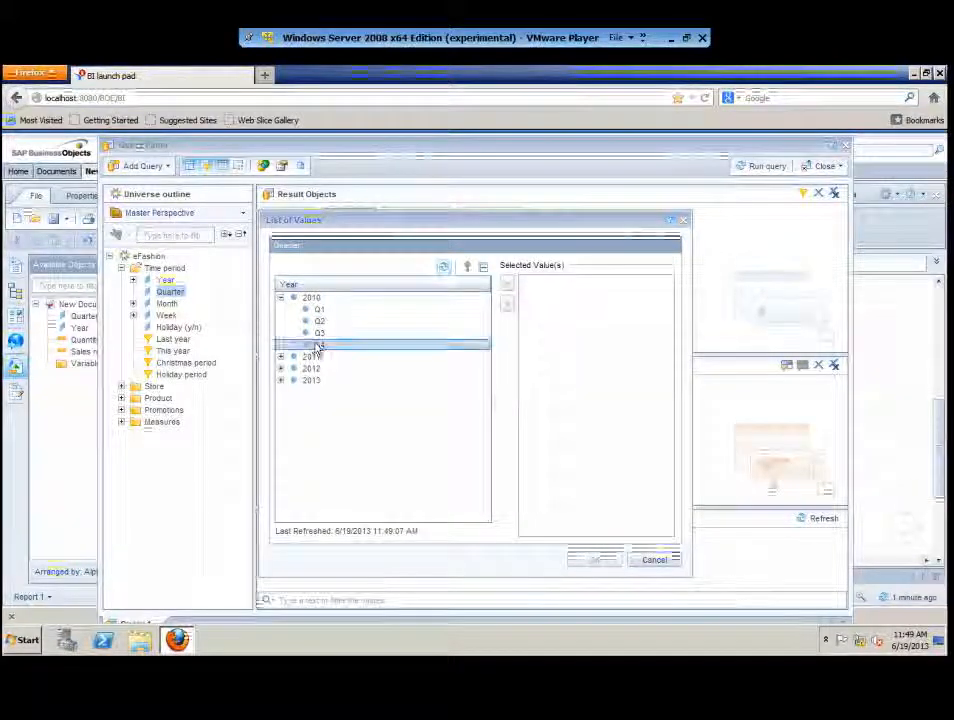
{"action": "left_click", "coordinate": [507, 286]}
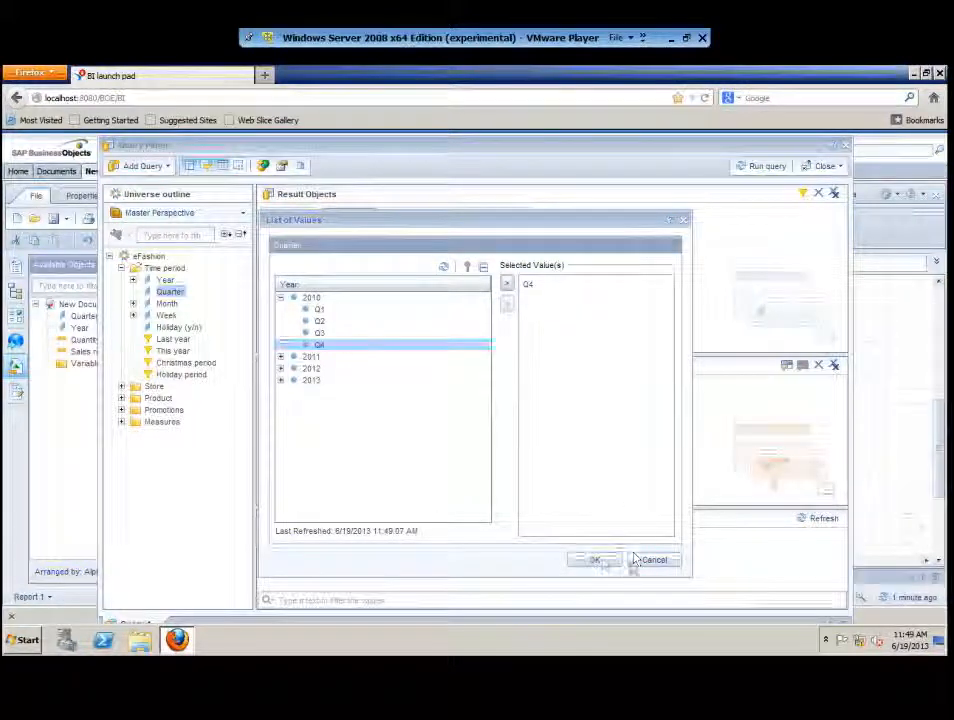
{"action": "left_click", "coordinate": [598, 561]}
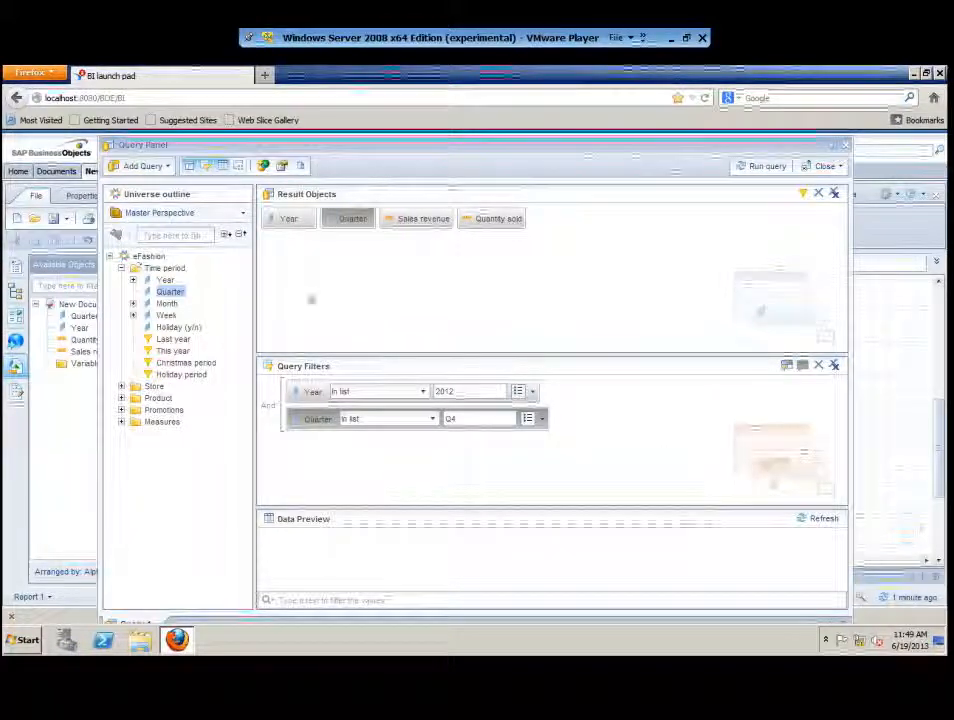
Add a second Year query filter with the value 2013 chosen from the list of values
{"action": "left_click", "coordinate": [292, 220]}
{"action": "left_click_drag", "start_coordinate": [289, 309], "coordinate": [298, 445]}
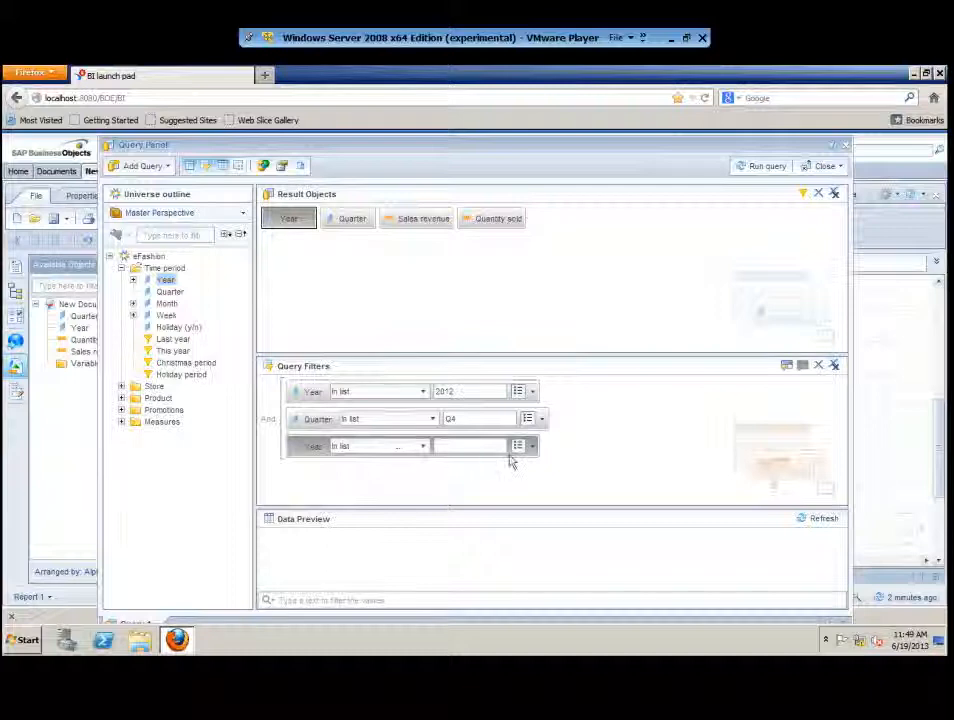
{"action": "left_click", "coordinate": [532, 446]}
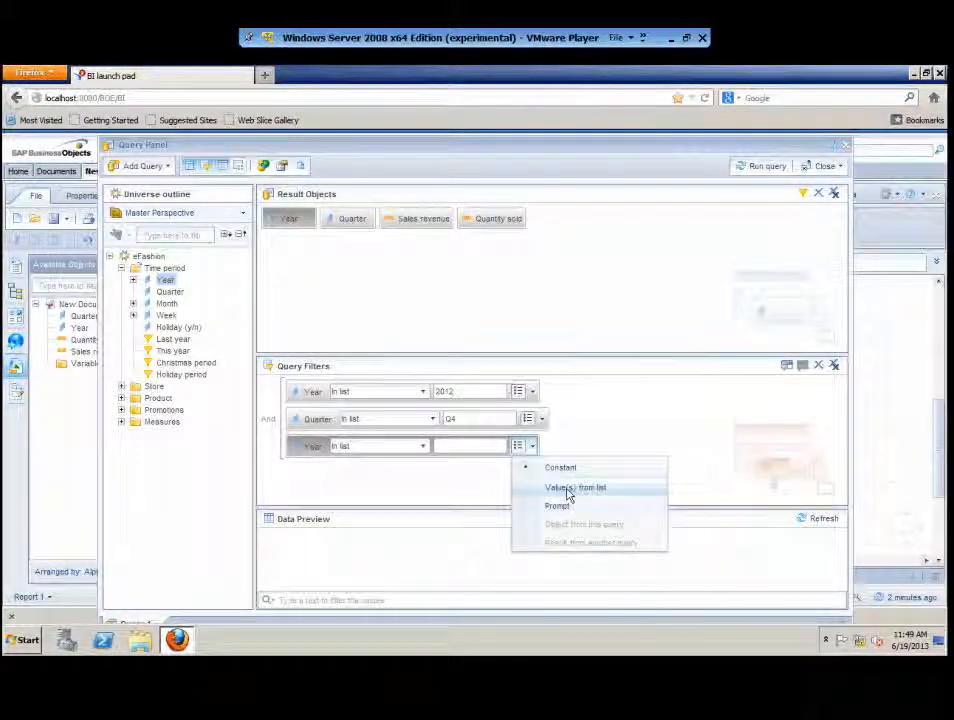
{"action": "left_click", "coordinate": [566, 490]}
{"action": "left_click", "coordinate": [300, 336]}
{"action": "left_click", "coordinate": [507, 283]}
{"action": "left_click", "coordinate": [596, 560]}
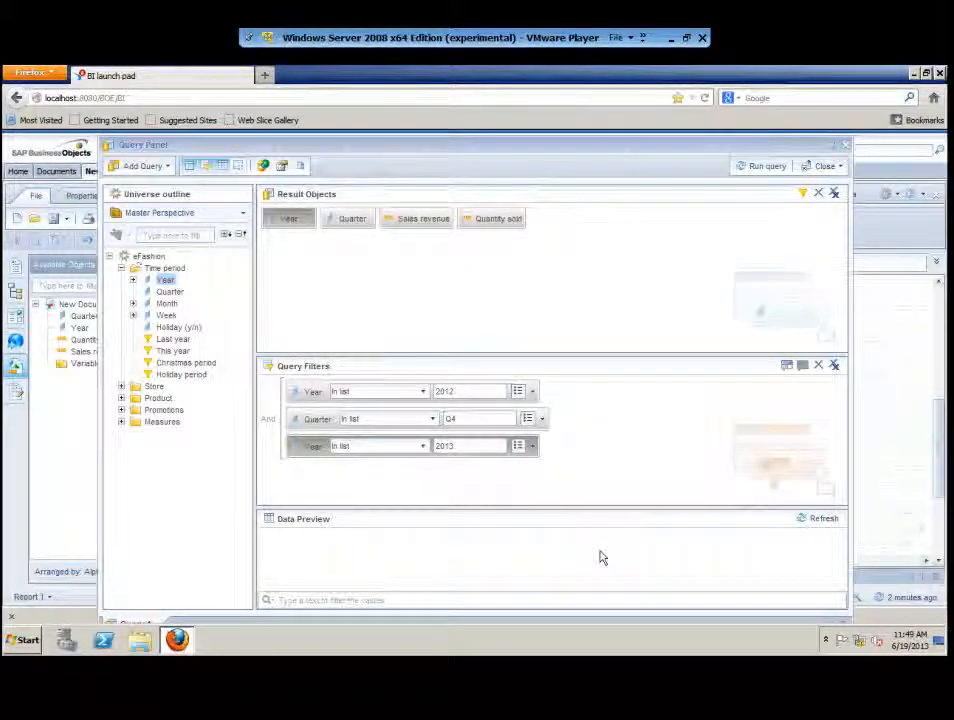
Add a second Quarter query filter with the values Q1, Q2 and Q3 from the list of values, and run the query
{"action": "left_click_drag", "start_coordinate": [356, 219], "coordinate": [310, 472]}
{"action": "left_click", "coordinate": [541, 474]}
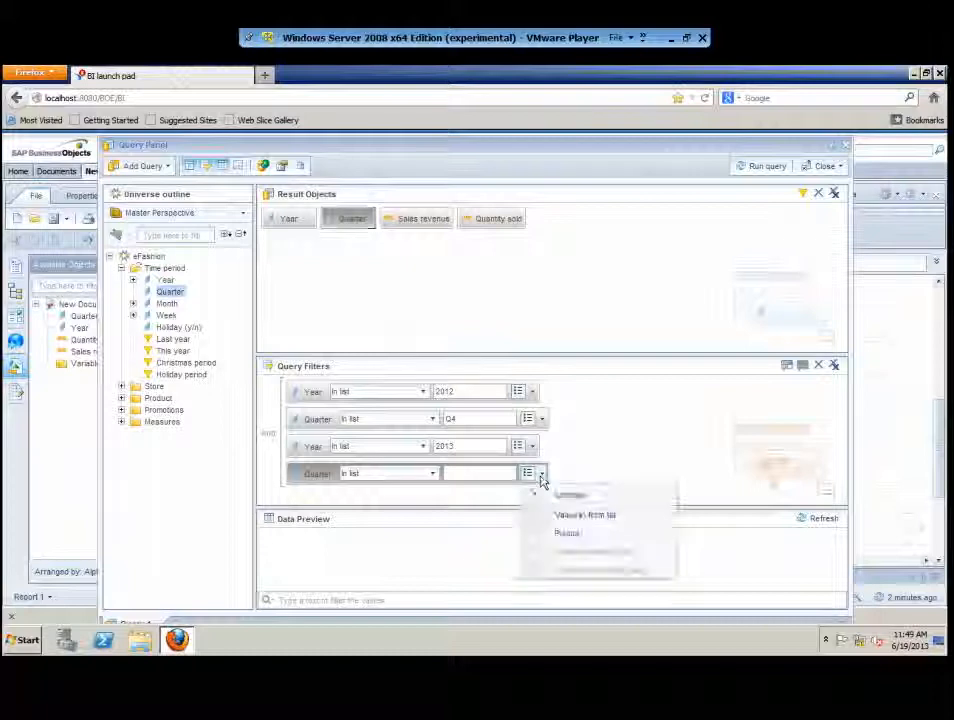
{"action": "left_click", "coordinate": [576, 516]}
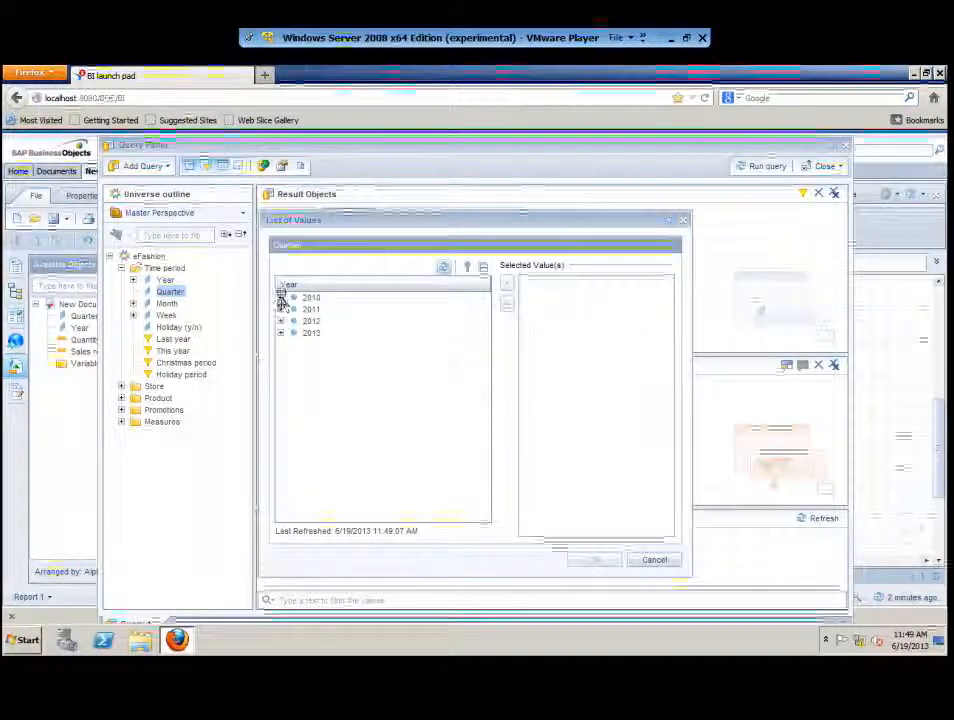
{"action": "left_click", "coordinate": [281, 297]}
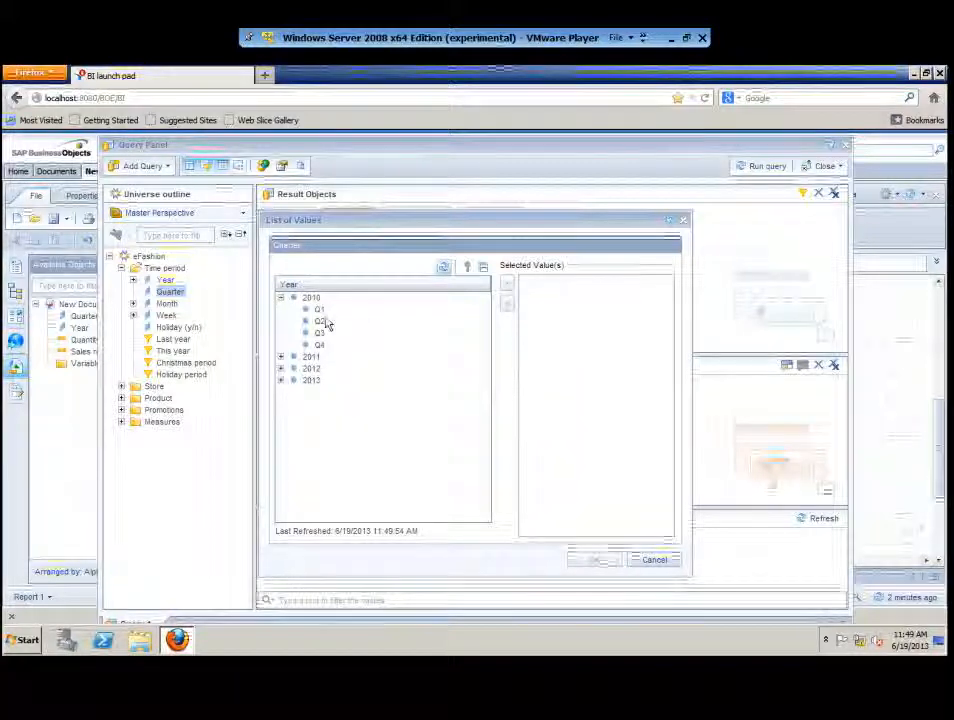
{"action": "left_click", "coordinate": [319, 309]}
{"action": "left_click", "coordinate": [319, 320], "text": "ctrl"}
{"action": "left_click", "coordinate": [321, 334], "text": "ctrl"}
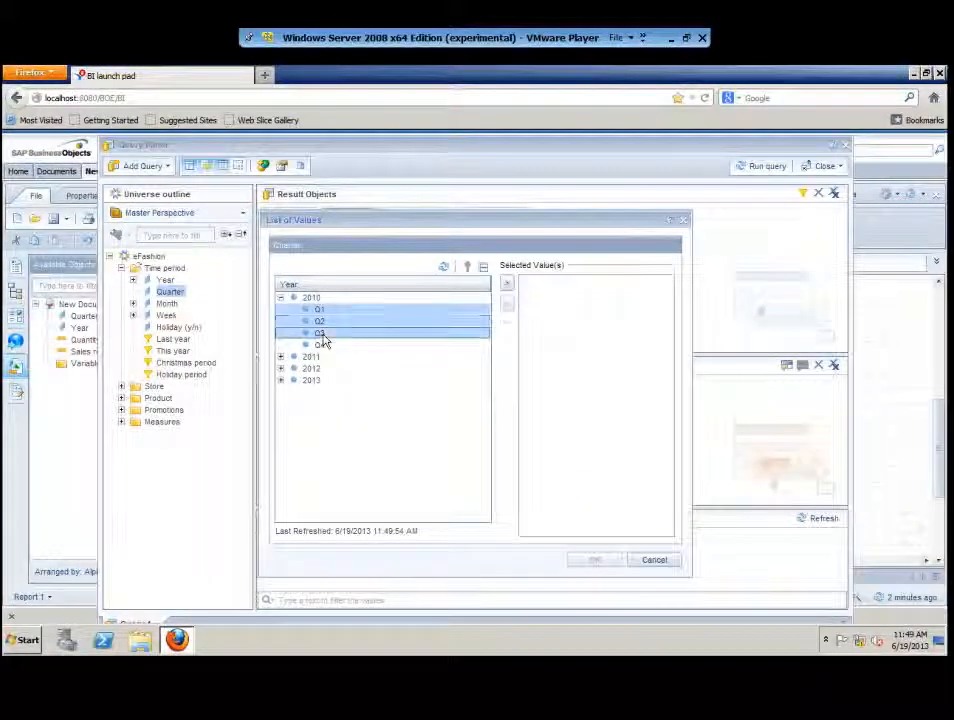
{"action": "left_click", "coordinate": [508, 287]}
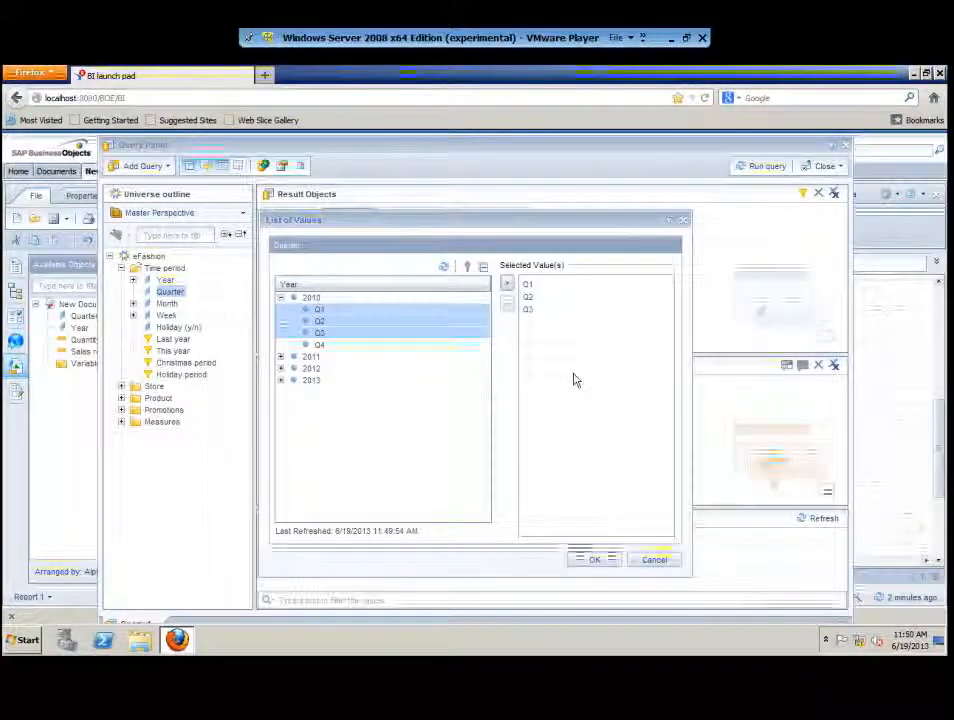
{"action": "left_click", "coordinate": [597, 561]}
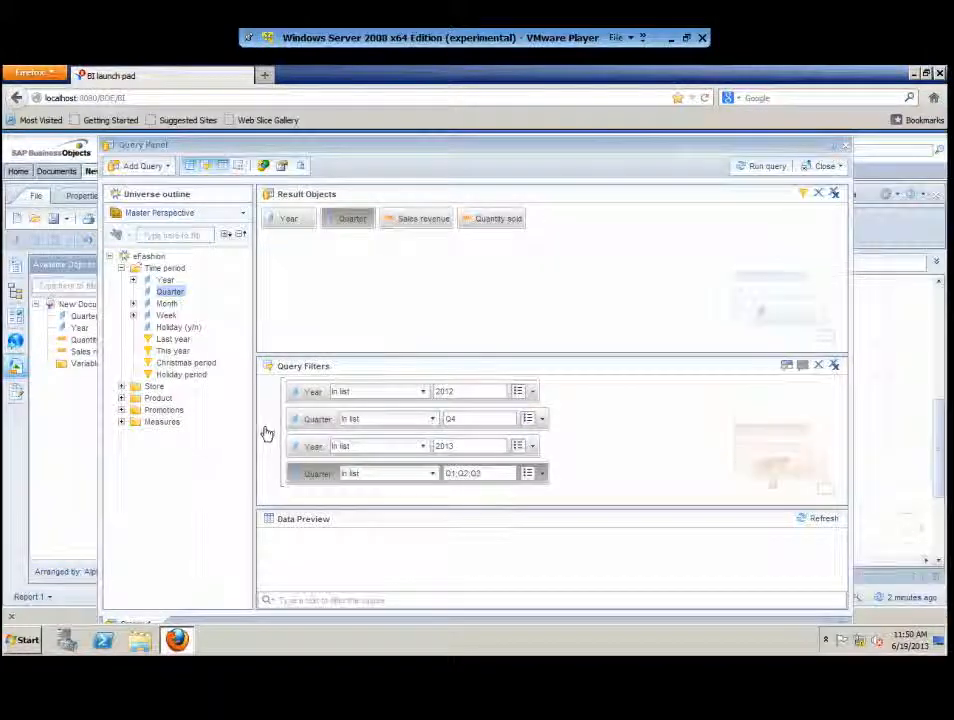
{"action": "left_click", "coordinate": [758, 166]}
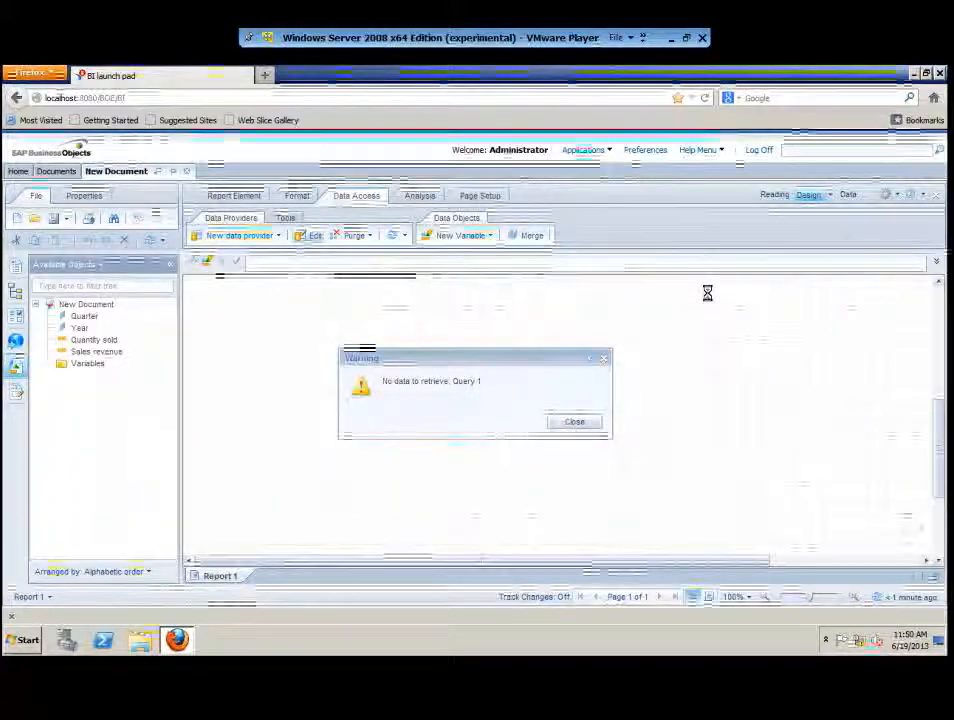
{"action": "left_click", "coordinate": [585, 421]}
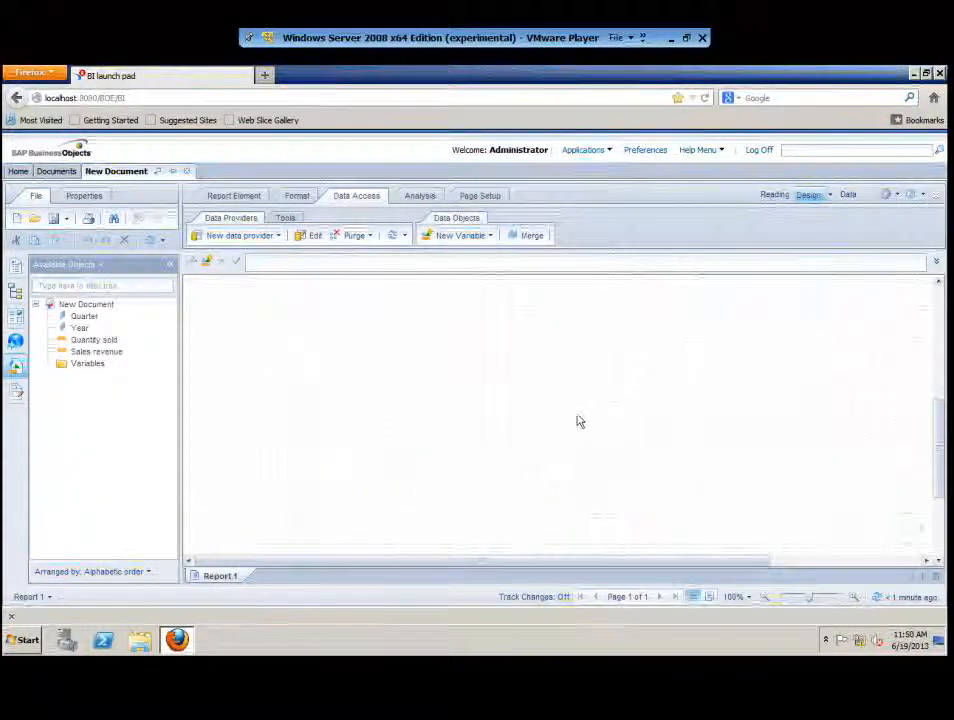
Reopen the query, change the operator joining the four filters to Or, and run the query
{"action": "left_click", "coordinate": [310, 235]}
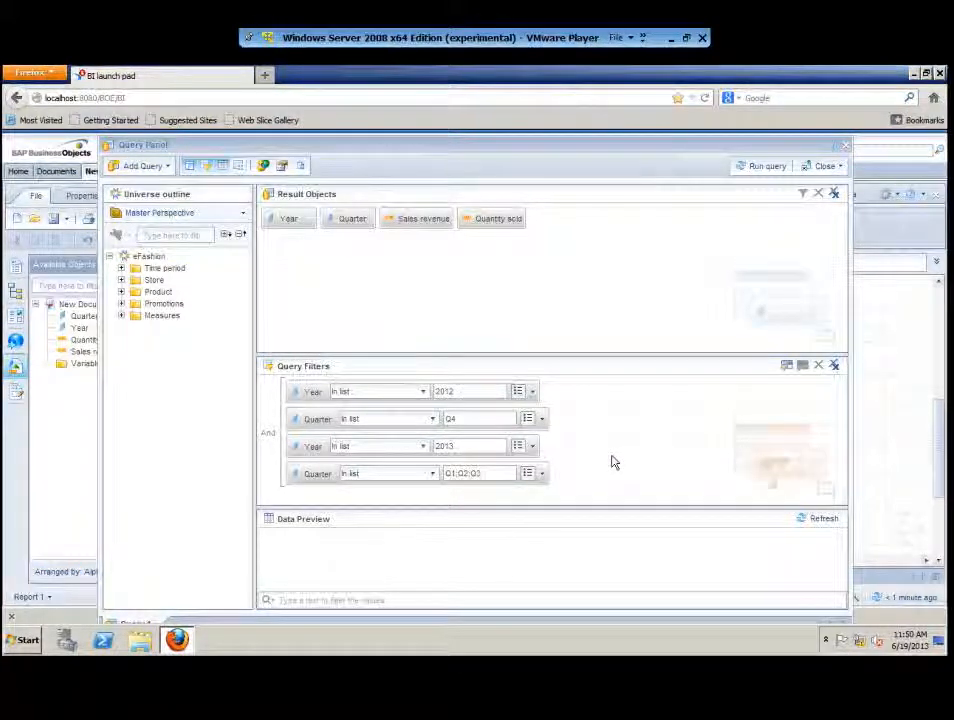
{"action": "left_click", "coordinate": [269, 435]}
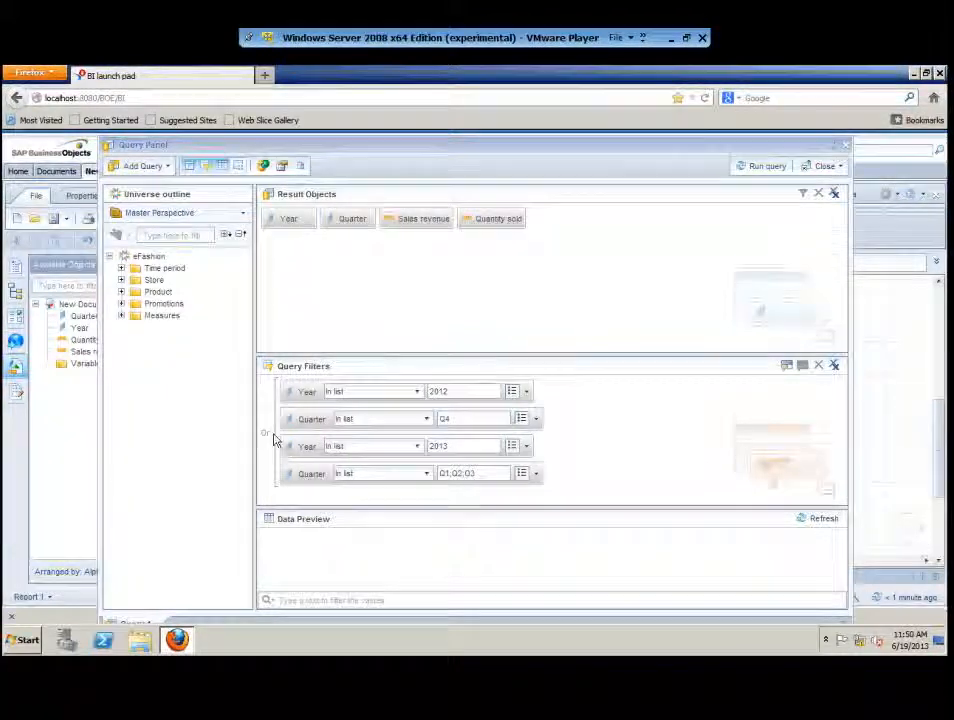
{"action": "left_click", "coordinate": [762, 168]}
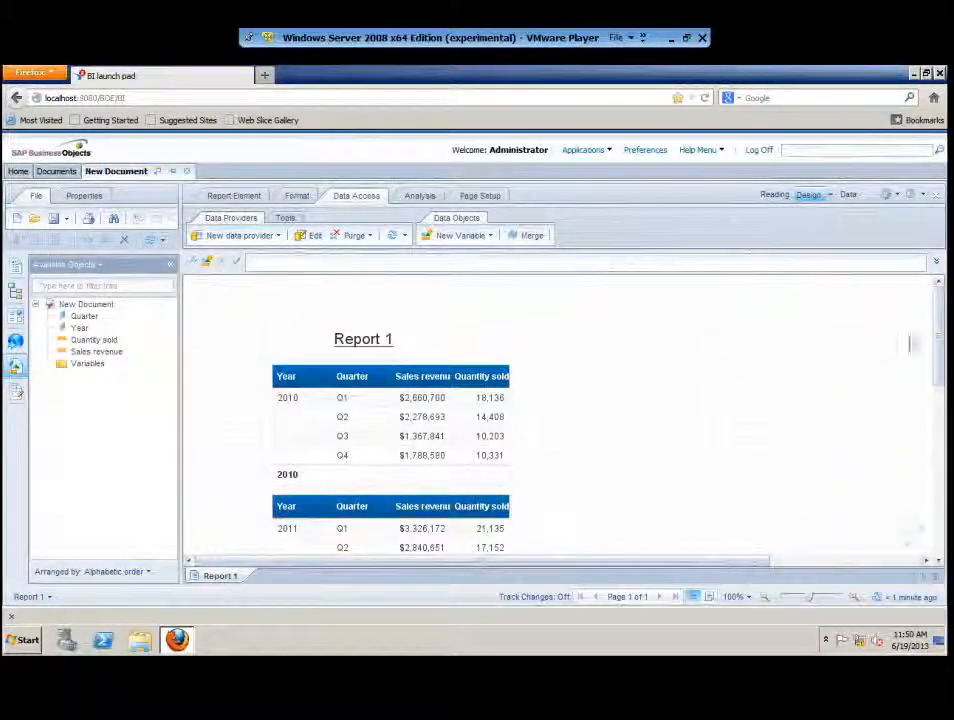
{"action": "left_click_drag", "start_coordinate": [937, 340], "coordinate": [943, 307]}
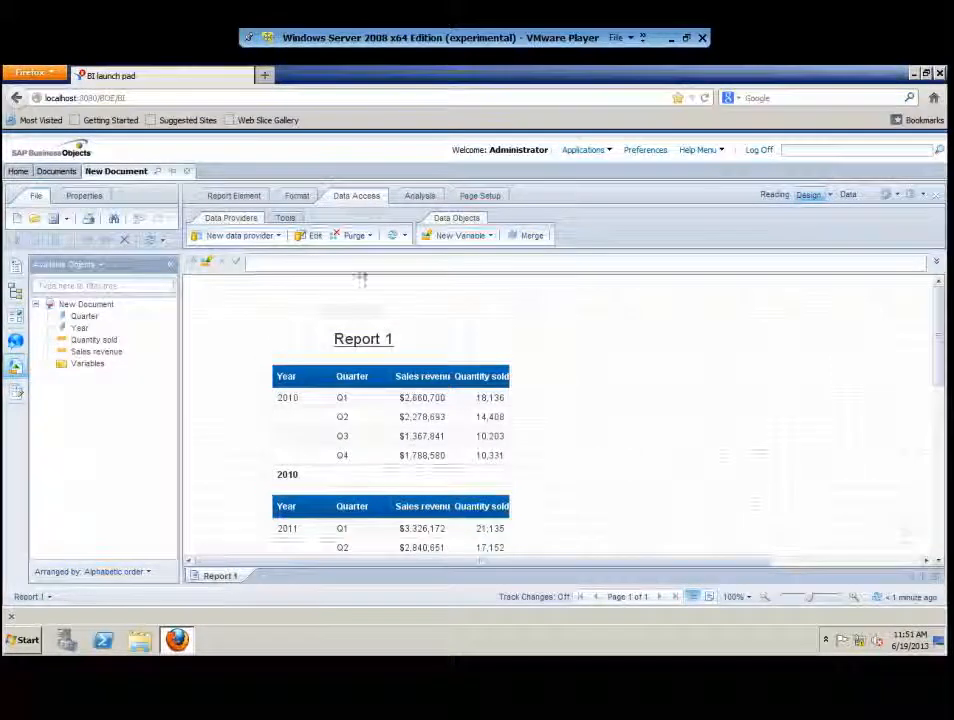
In the query, nest 2012 with Q4 and 2013 with Q1, Q2 and Q3 as two And groups, and run it to check the report rows
{"action": "left_click", "coordinate": [311, 235]}
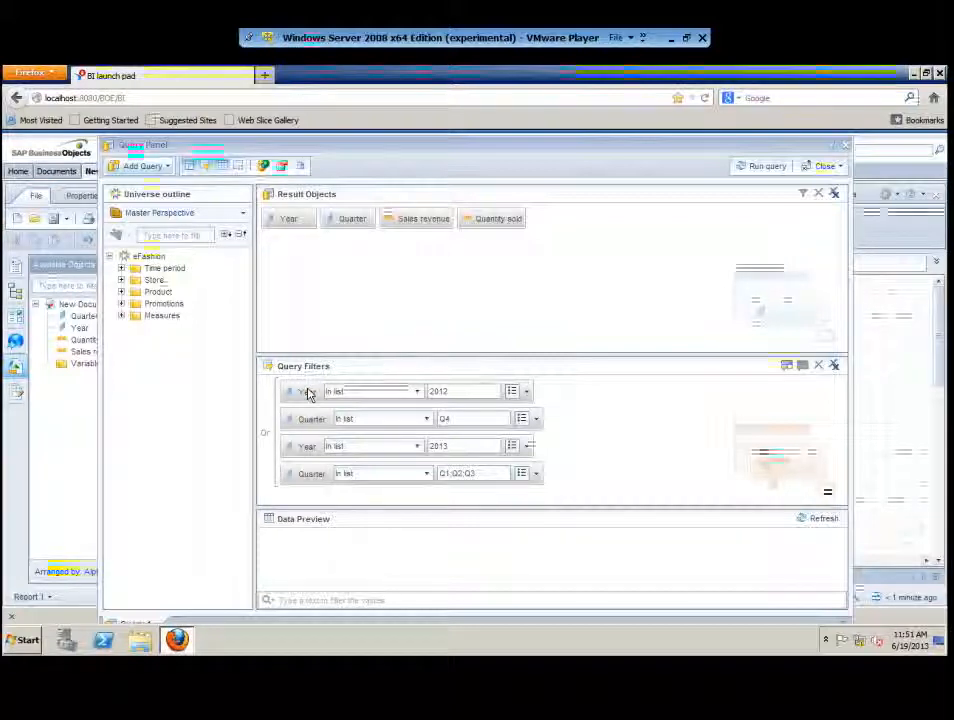
{"action": "left_click_drag", "start_coordinate": [308, 393], "coordinate": [318, 421]}
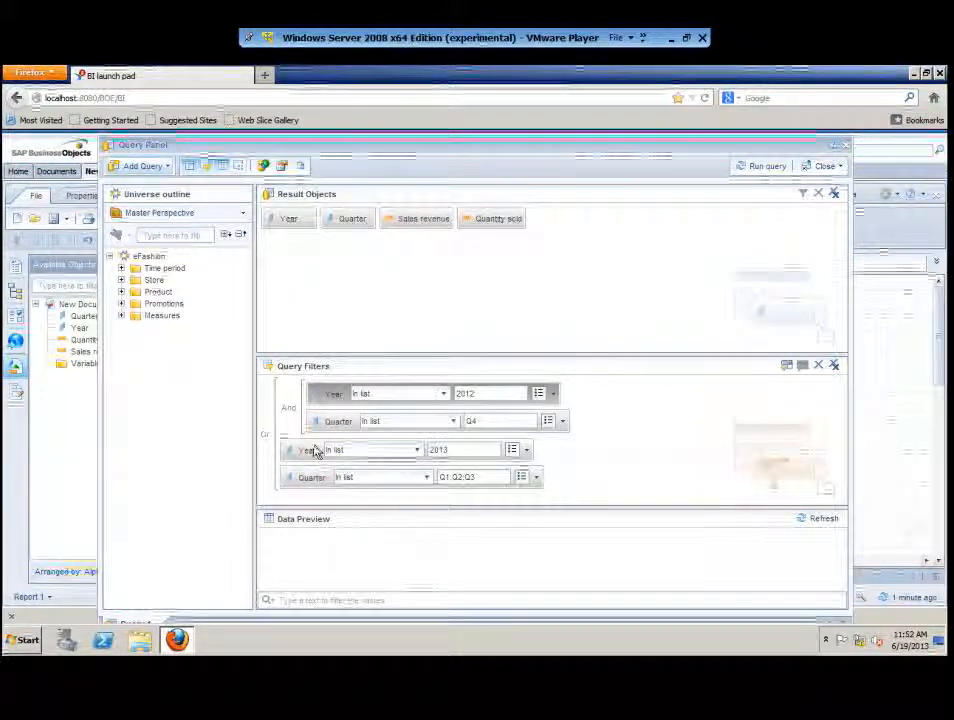
{"action": "left_click_drag", "start_coordinate": [309, 449], "coordinate": [352, 478]}
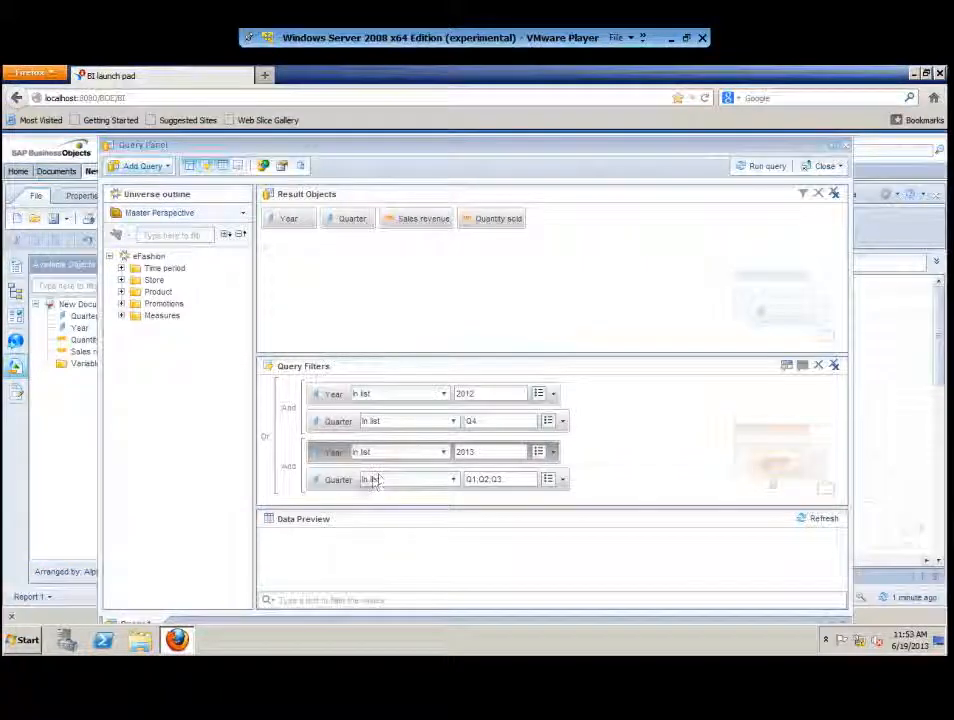
{"action": "left_click", "coordinate": [764, 167]}
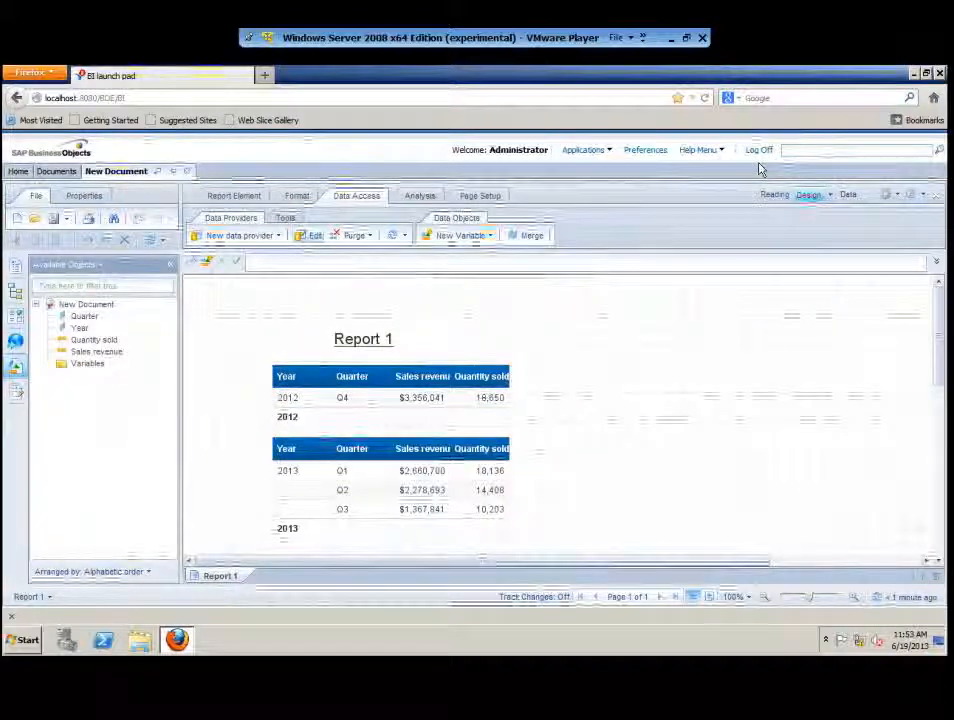
{"action": "left_click_drag", "start_coordinate": [940, 347], "coordinate": [941, 355]}
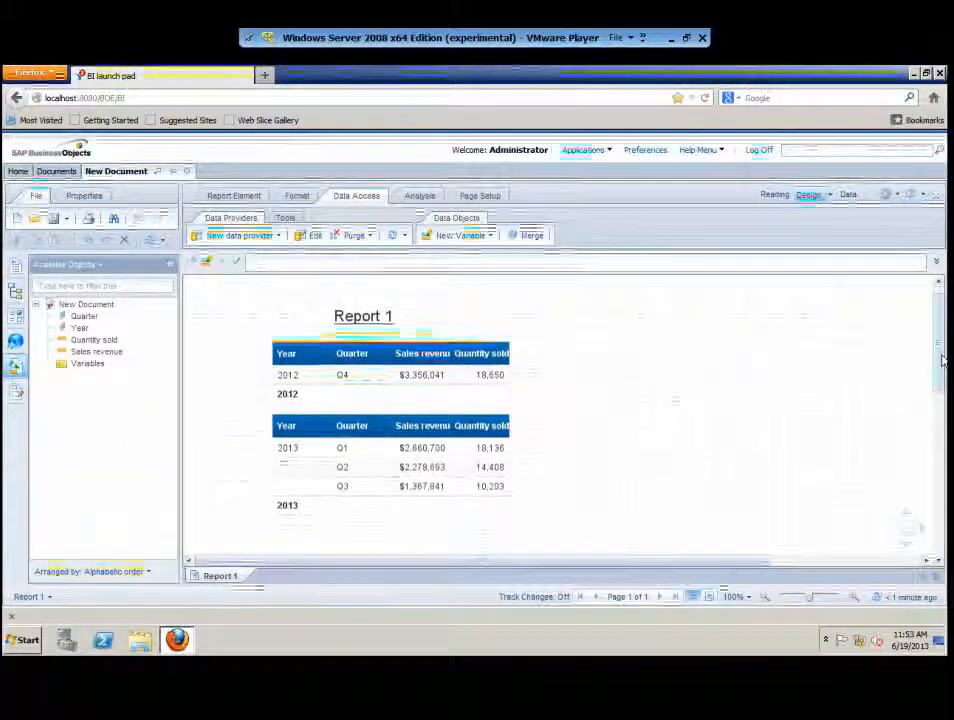
{"action": "left_click", "coordinate": [366, 376]}
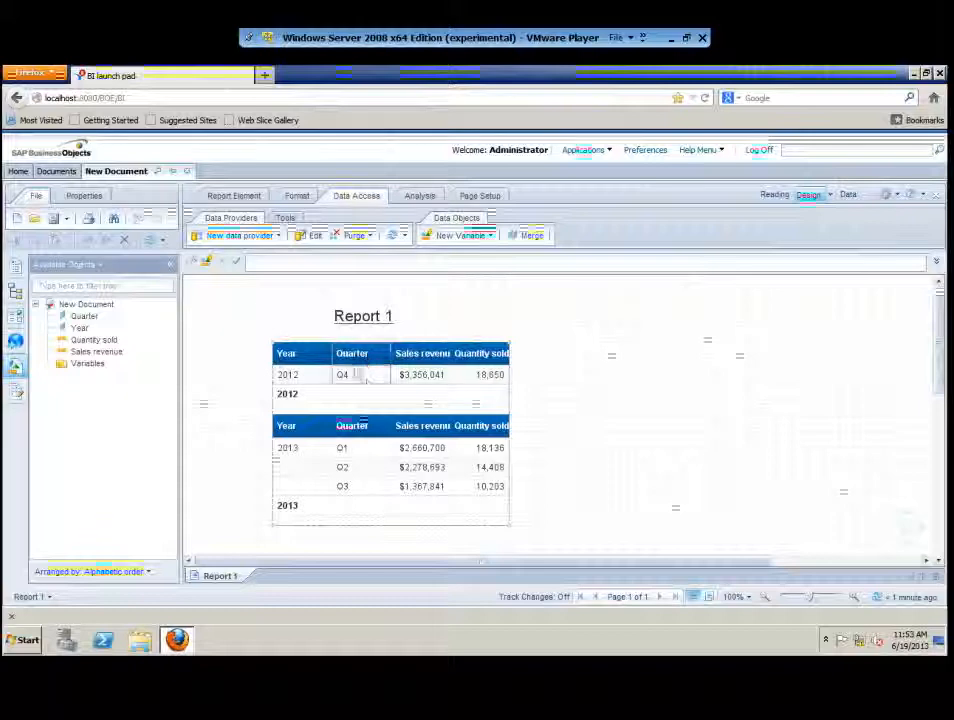
{"action": "left_click", "coordinate": [368, 451]}
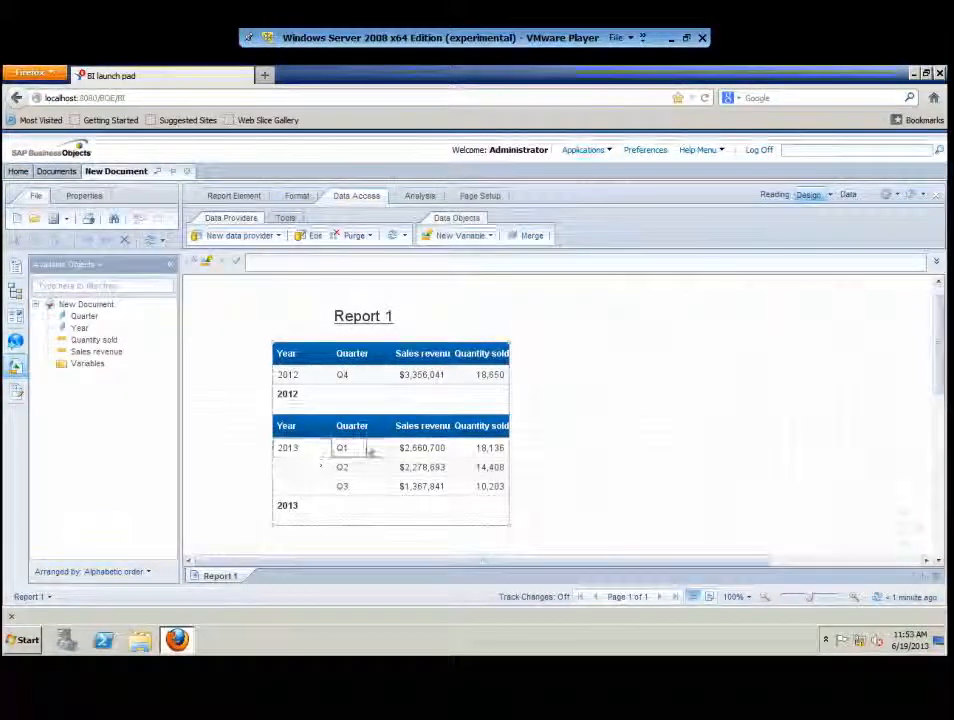
{"action": "left_click", "coordinate": [366, 474]}
{"action": "left_click", "coordinate": [630, 448]}
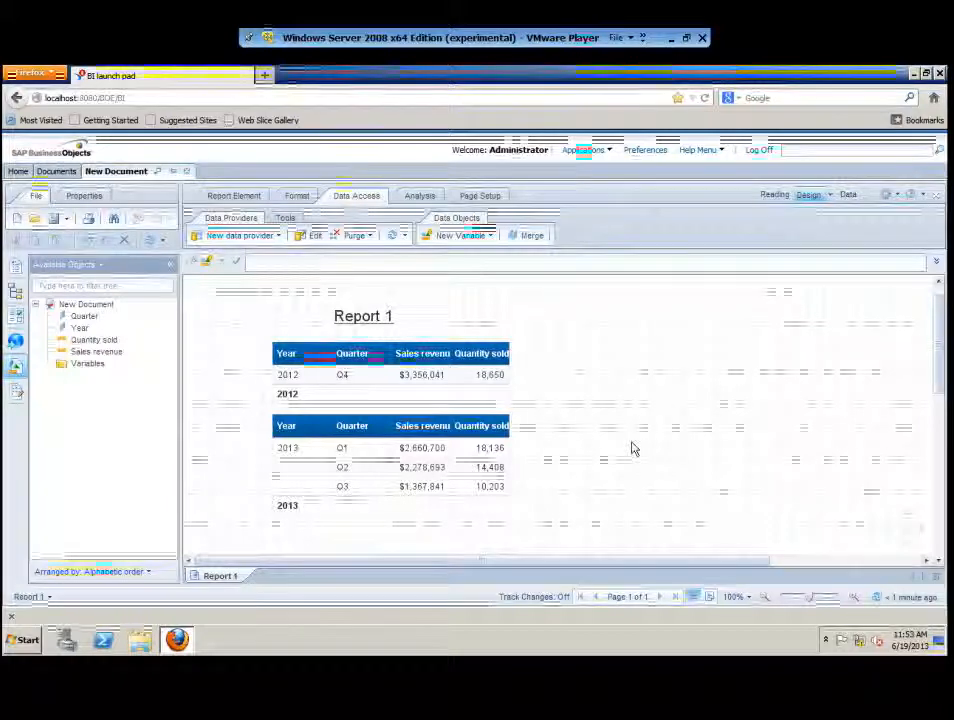
Regroup the query filters so that 2013 pairs with Q4 and 2012 with Q1, Q2 and Q3, and run the query
{"action": "left_click", "coordinate": [315, 237]}
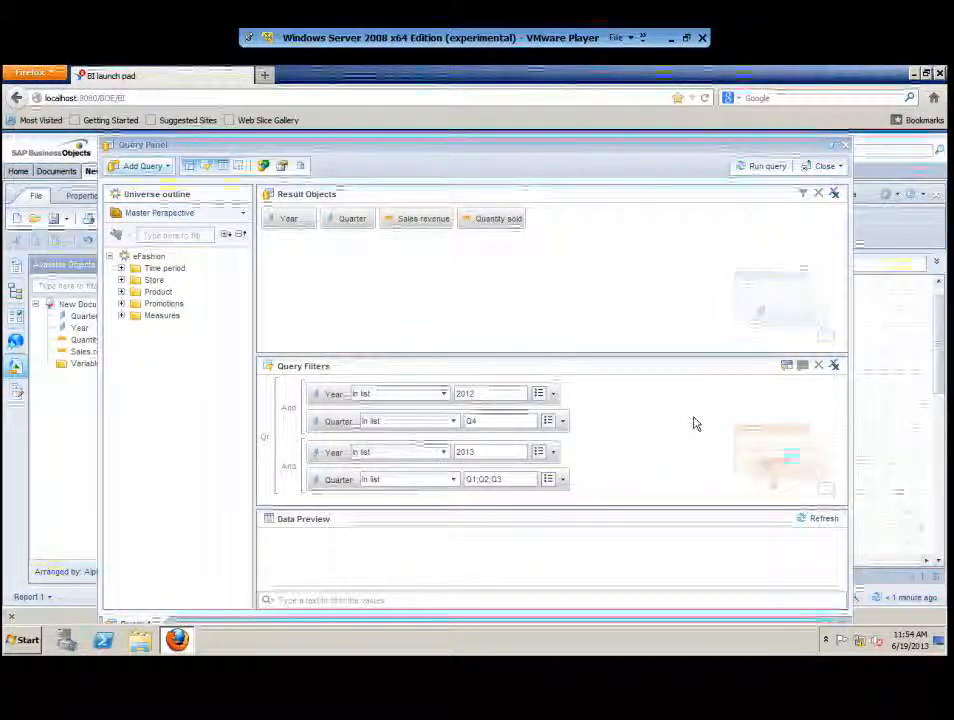
{"action": "left_click_drag", "start_coordinate": [332, 391], "coordinate": [278, 394]}
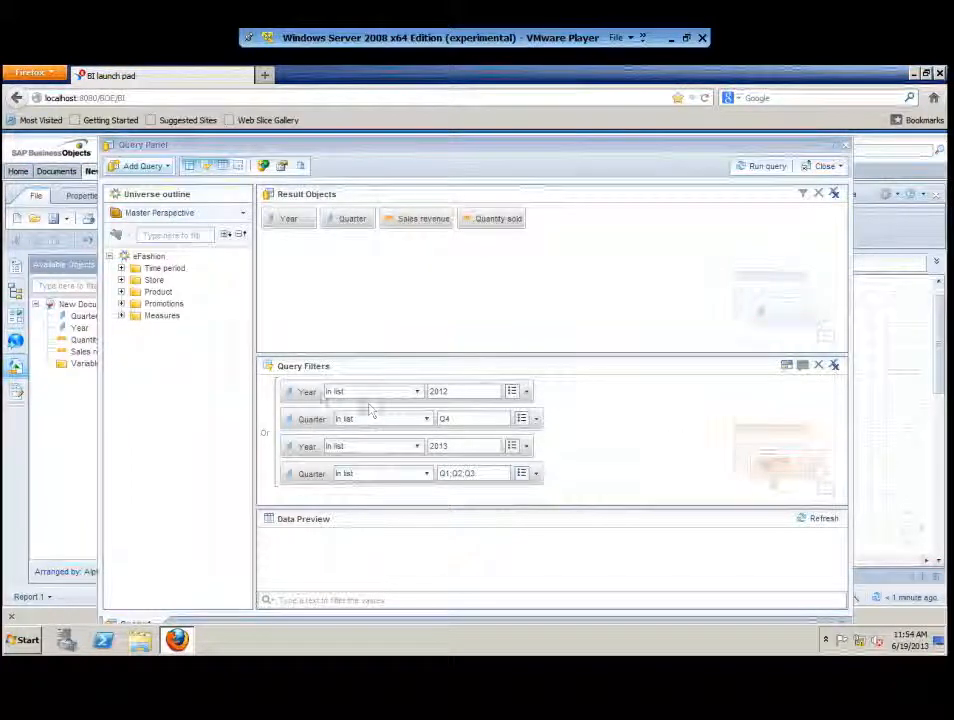
{"action": "left_click_drag", "start_coordinate": [310, 393], "coordinate": [310, 476]}
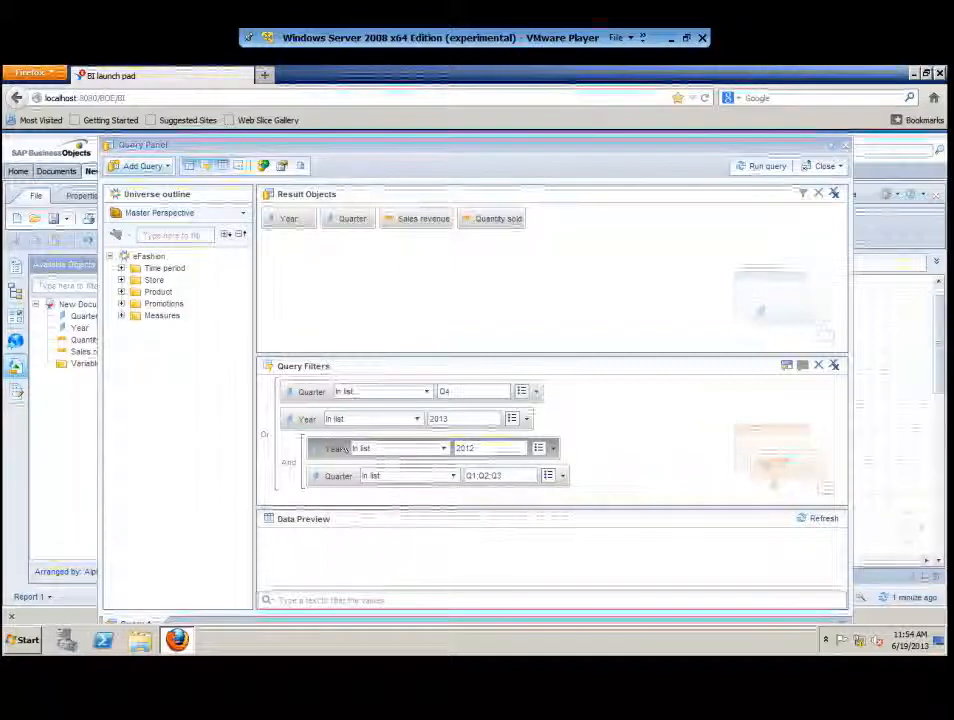
{"action": "left_click_drag", "start_coordinate": [306, 425], "coordinate": [334, 394]}
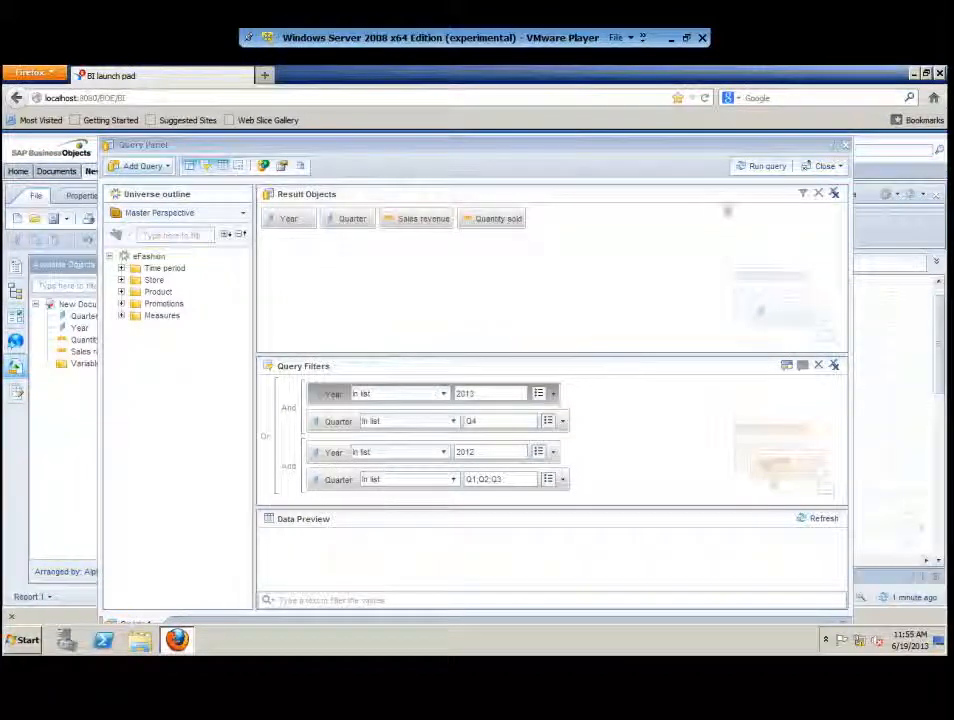
{"action": "left_click", "coordinate": [762, 167]}
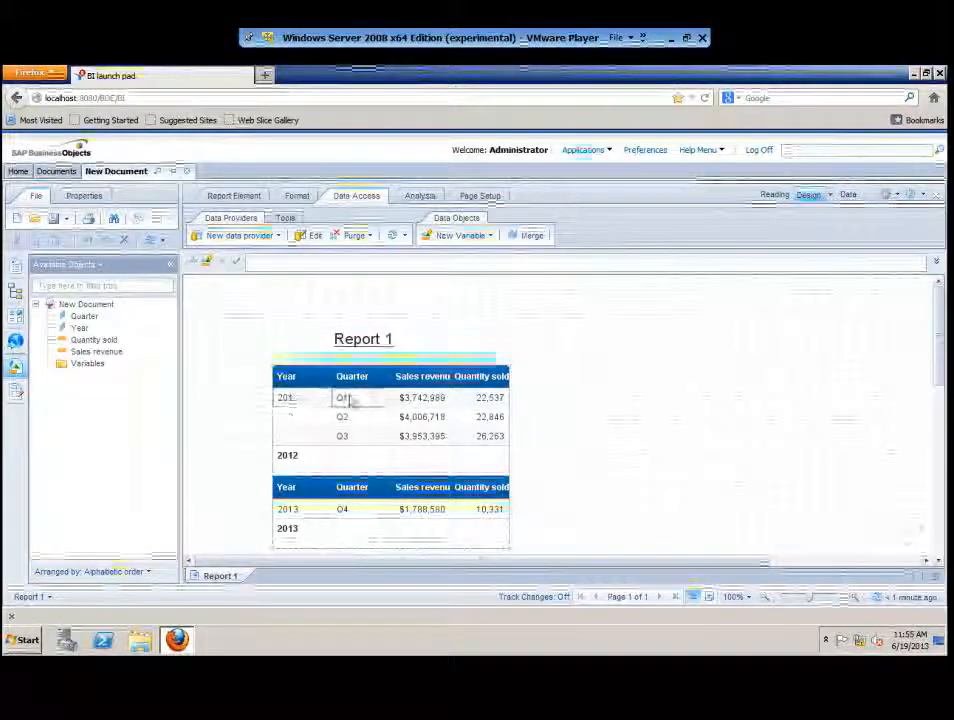
{"action": "mouse_move", "coordinate": [937, 356]}
{"action": "left_mouse_down"}
{"action": "mouse_move", "coordinate": [940, 381]}
{"action": "mouse_move", "coordinate": [942, 368]}
{"action": "left_mouse_up"}
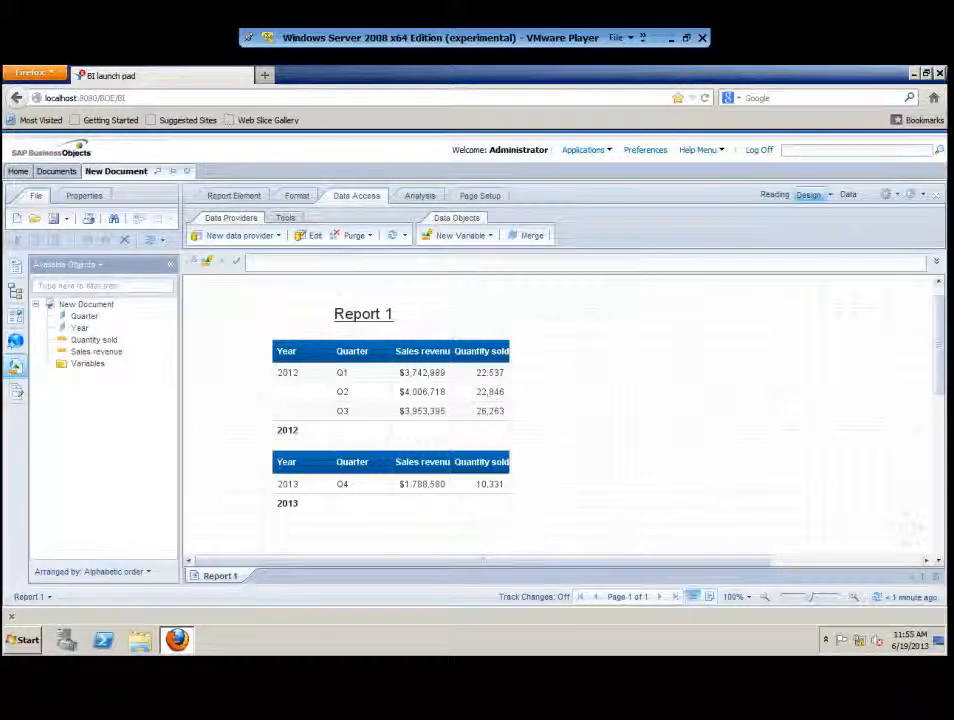
Reopen the query, enlarge the Query Filters area, and ungroup the nested filters into one flat Or list
{"action": "left_click", "coordinate": [314, 235]}
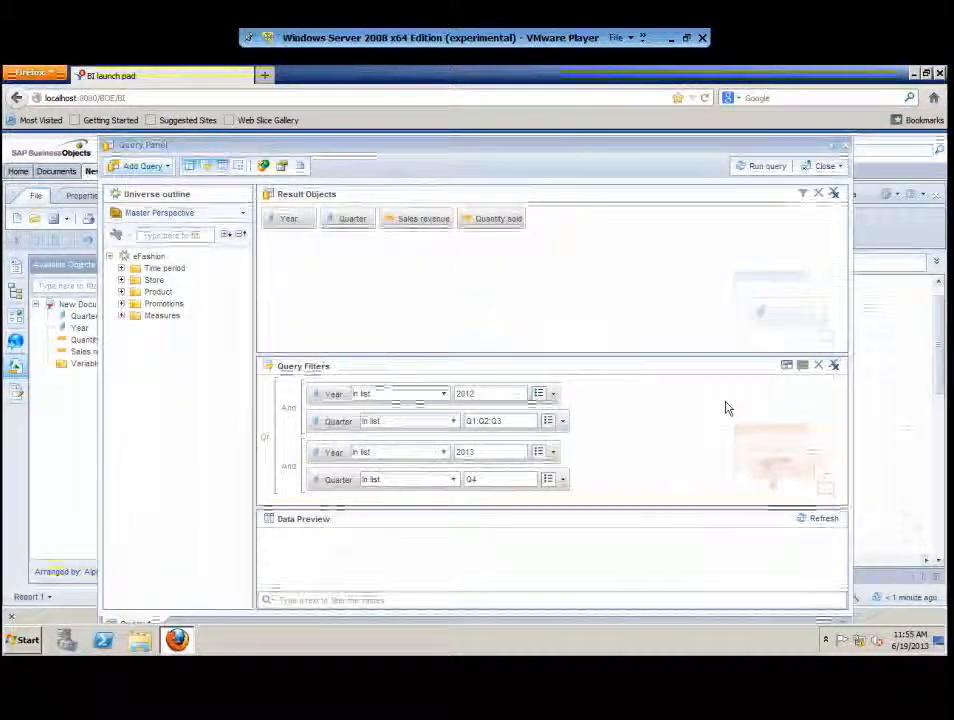
{"action": "left_click_drag", "start_coordinate": [692, 508], "coordinate": [692, 532]}
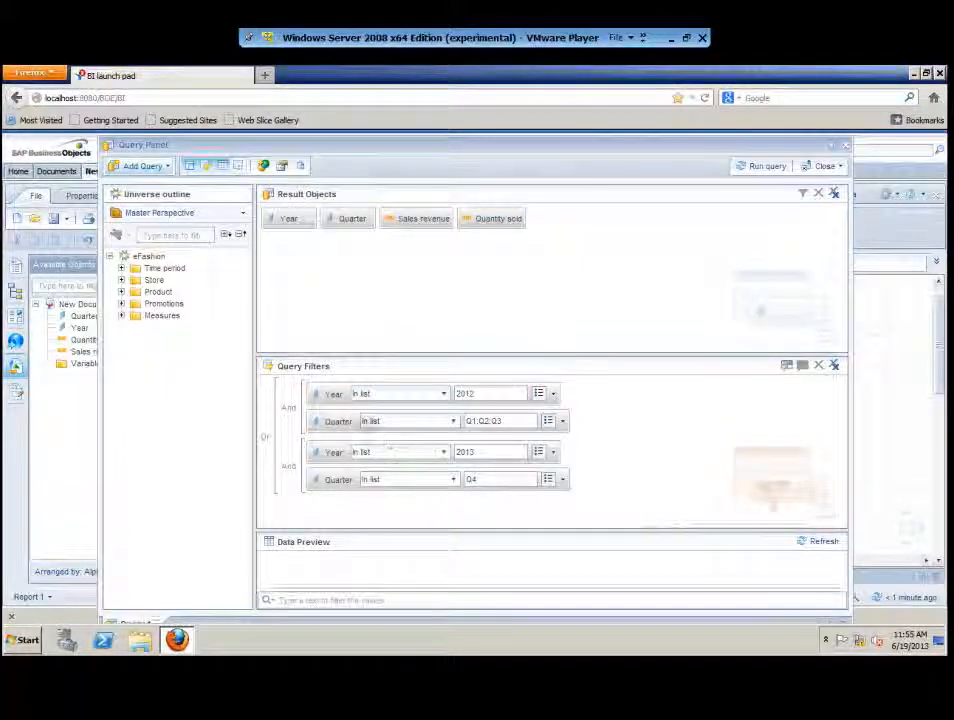
{"action": "left_click_drag", "start_coordinate": [332, 395], "coordinate": [268, 402]}
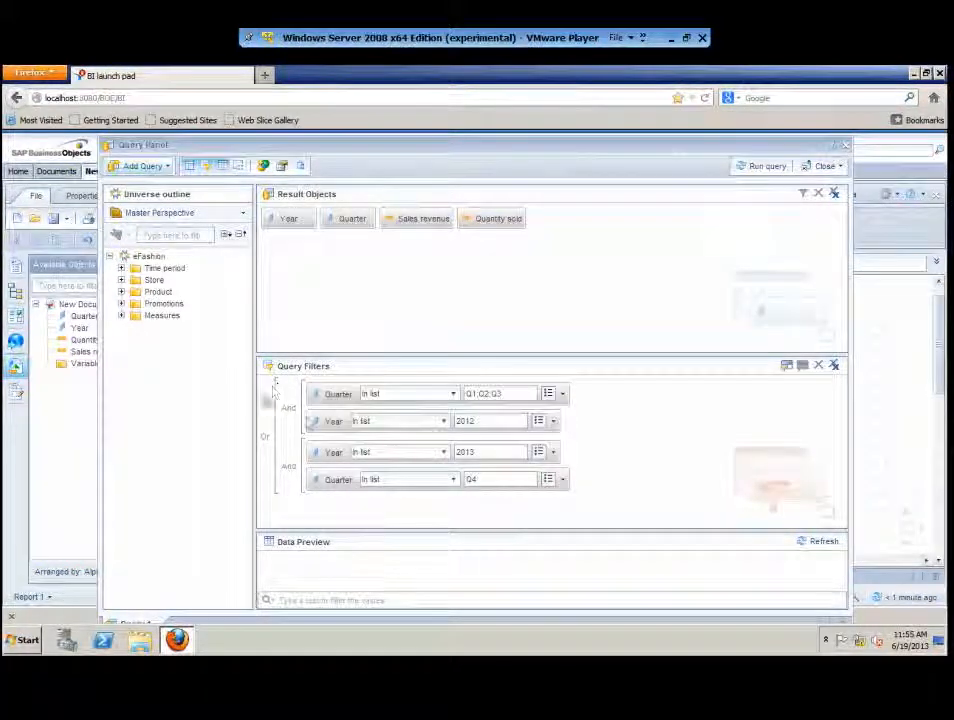
{"action": "left_click_drag", "start_coordinate": [330, 422], "coordinate": [272, 424]}
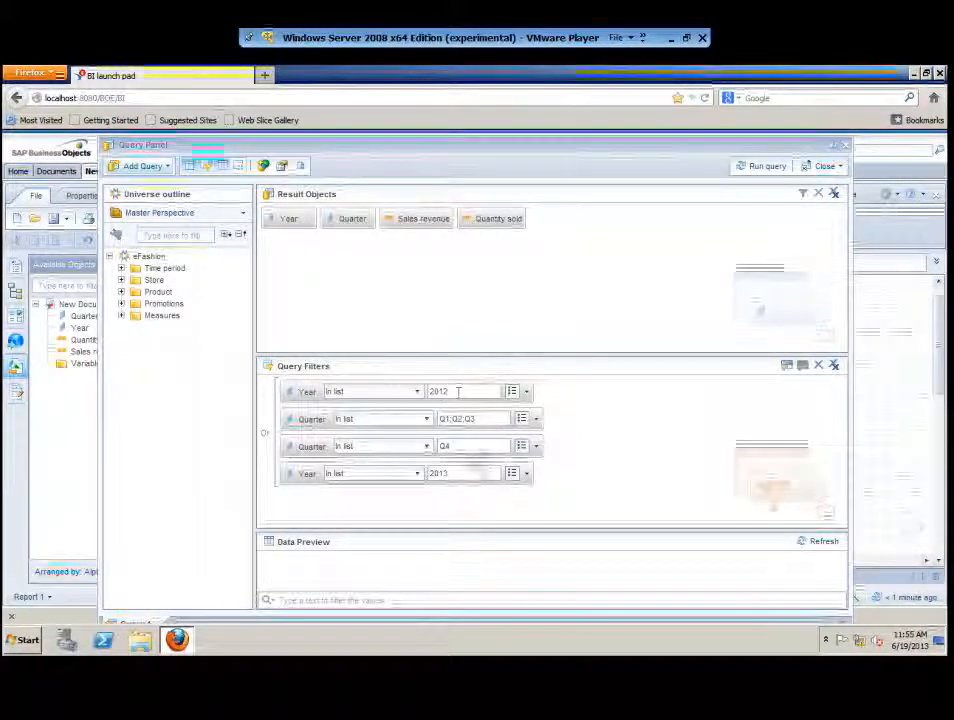
Combine the 2012 and Q4 filters, and the Q1, Q2, Q3 and 2013 filters, into two And groups and run the query
{"action": "left_click_drag", "start_coordinate": [308, 391], "coordinate": [313, 447]}
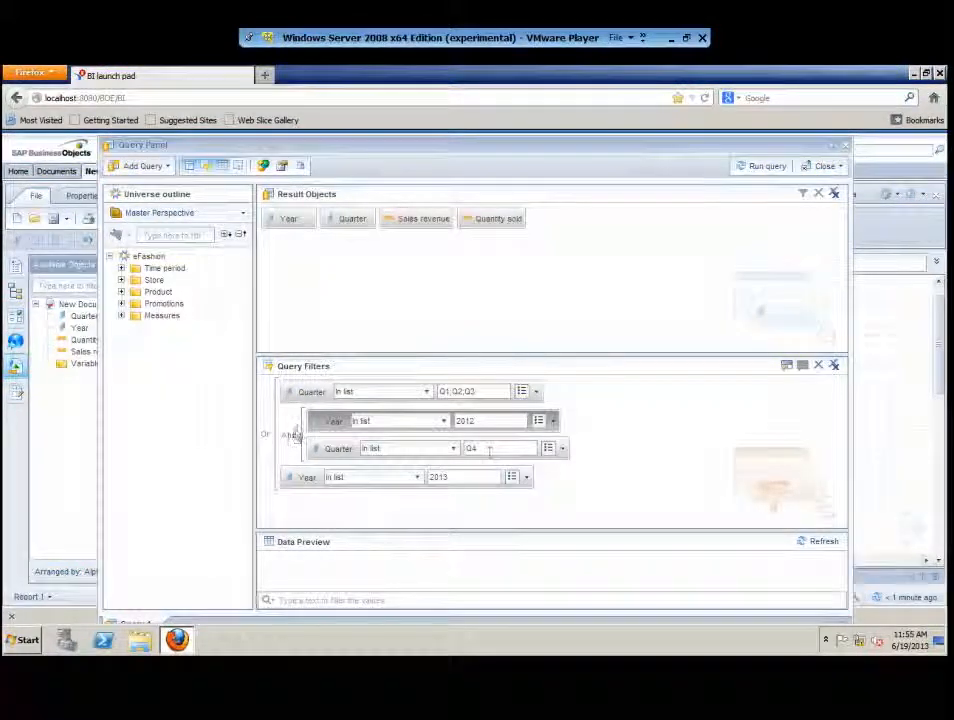
{"action": "left_click_drag", "start_coordinate": [309, 478], "coordinate": [322, 512]}
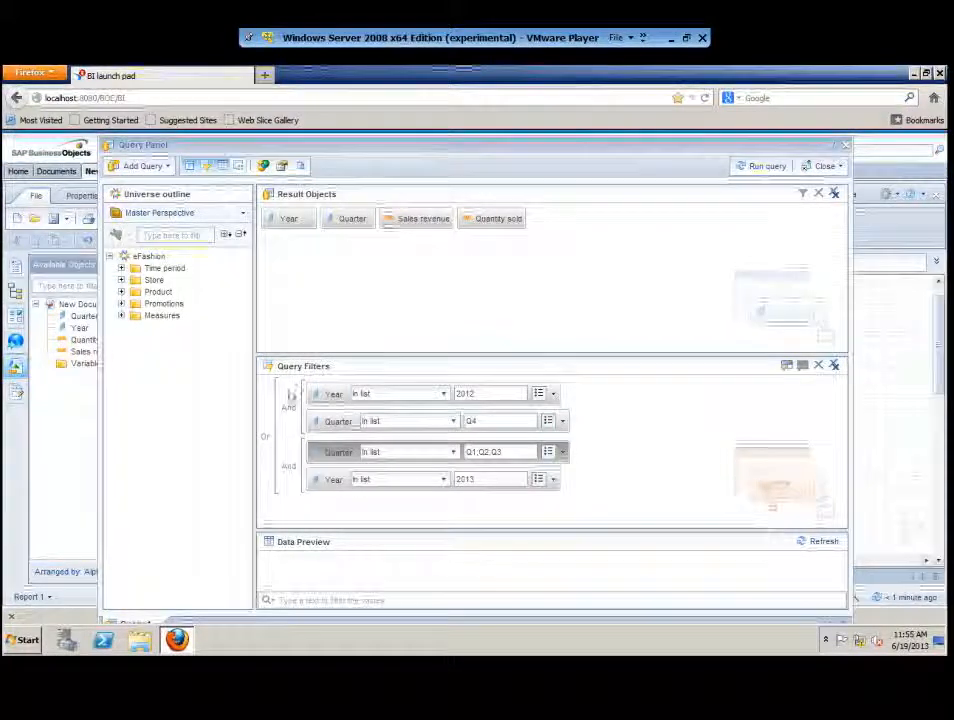
{"action": "left_click", "coordinate": [761, 170]}
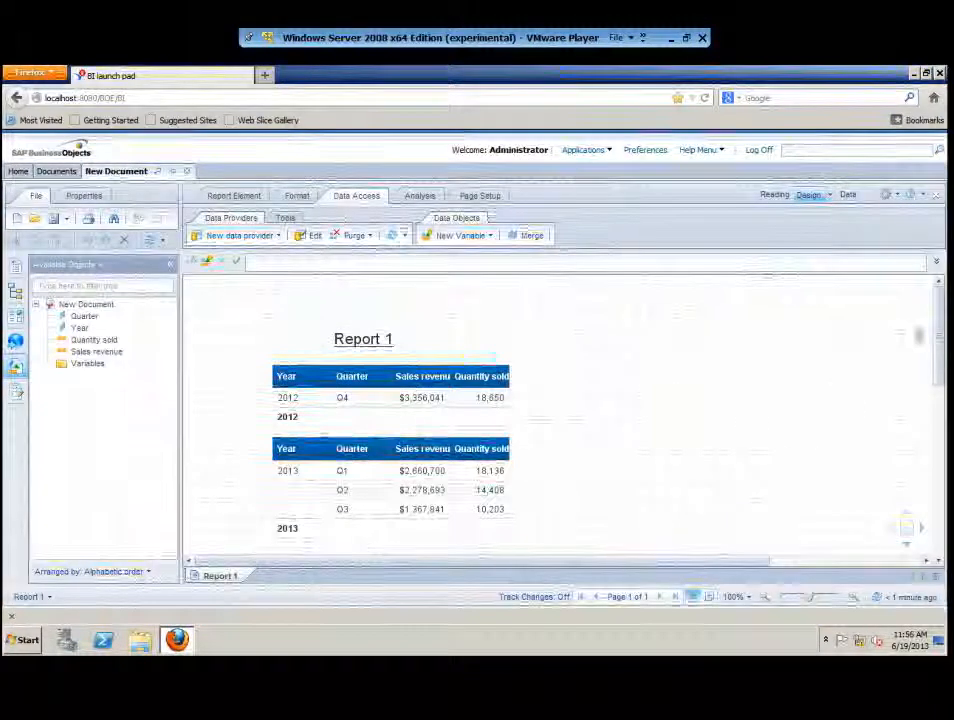
{"action": "left_click_drag", "start_coordinate": [937, 327], "coordinate": [940, 341]}
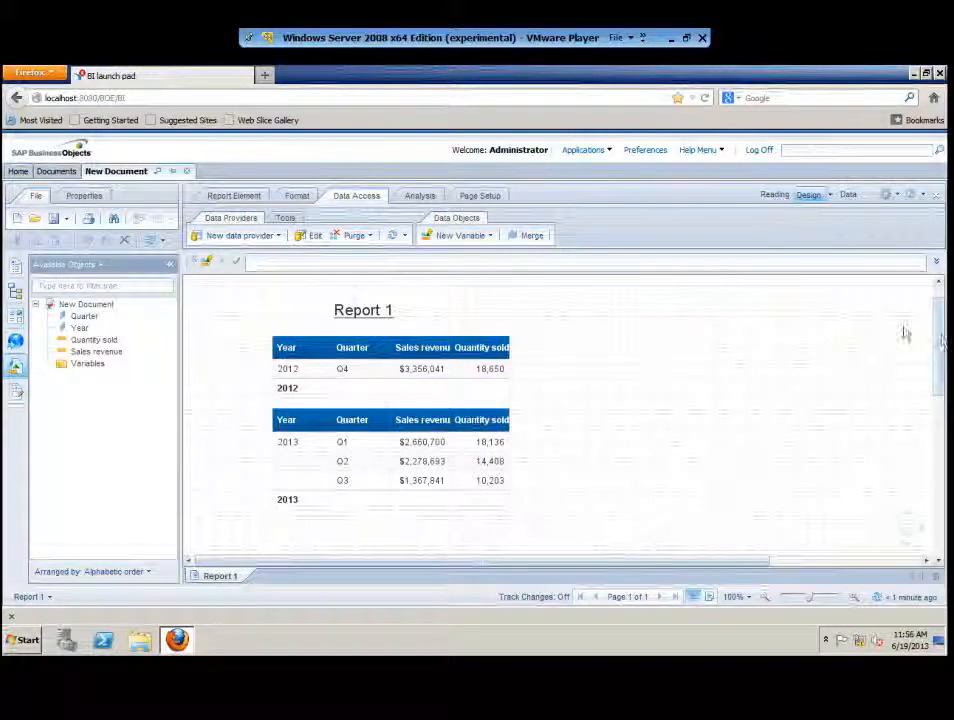
Reopen the report's query for editing
{"action": "left_click", "coordinate": [312, 236]}
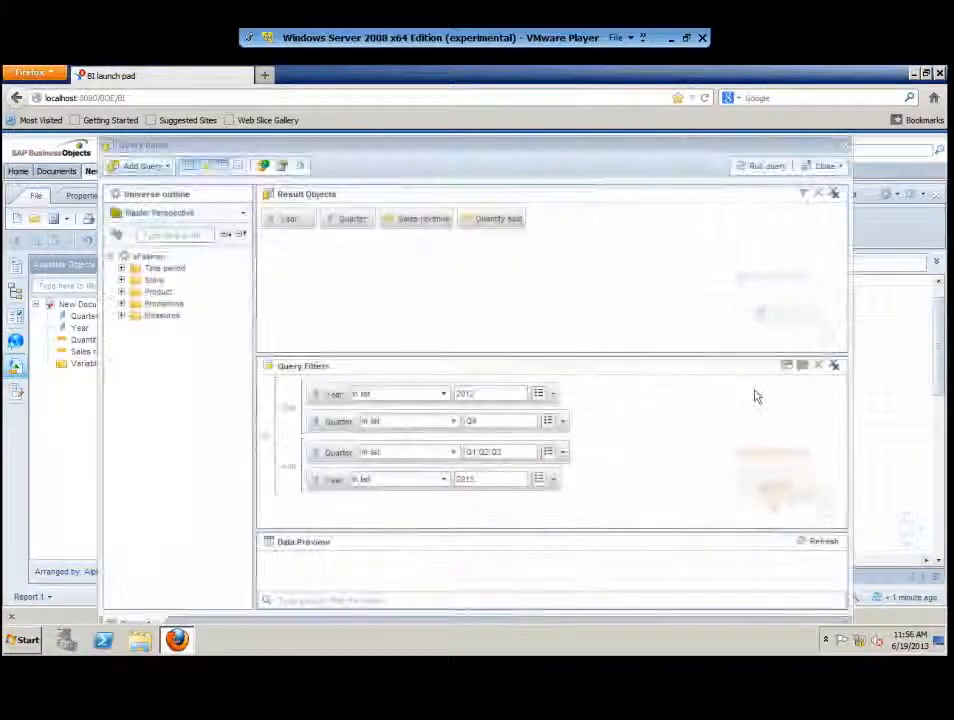